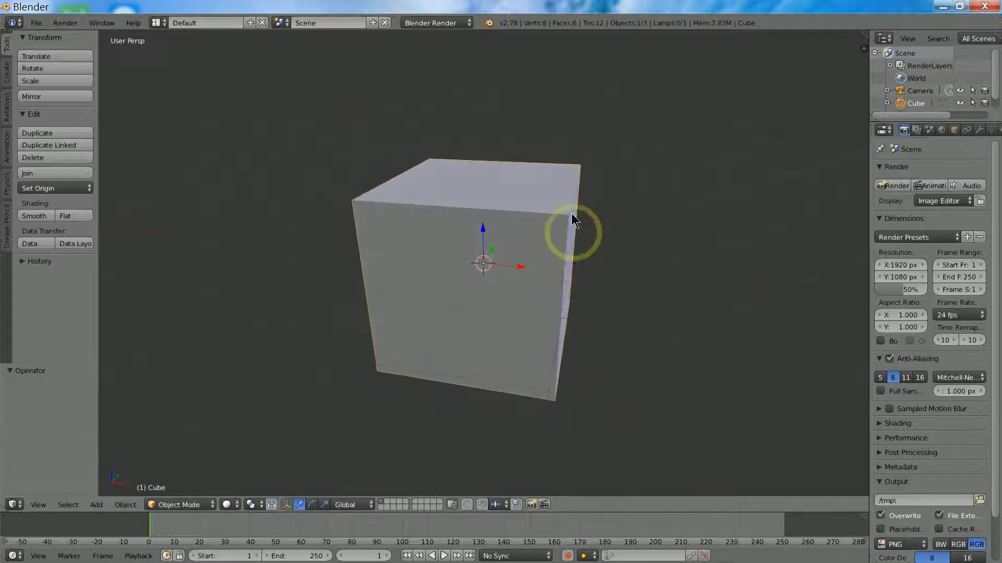
- Examine the default cube from several angles, both from outside and from inside its faces
middle_drag(540, 294, 521, 316)
scroll(524, 315, up, 3)
scroll(524, 313, down, 1)
scroll(578, 310, down, 4)
scroll(574, 336, up, 6)
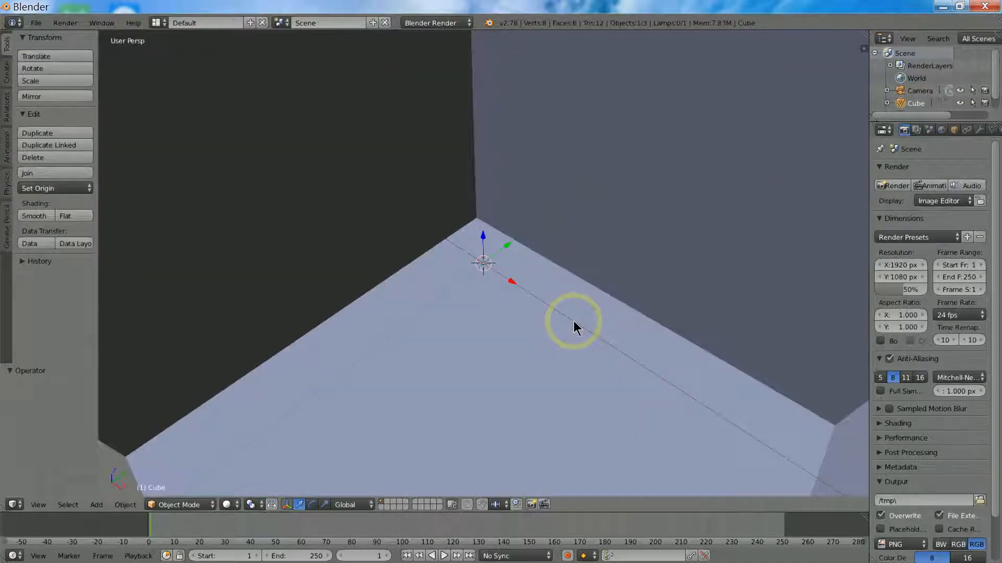
scroll(574, 300, down, 6)
middle_drag(564, 336, 577, 304)
middle_drag(431, 257, 504, 284)
scroll(512, 289, down, 2)
scroll(519, 320, up, 2)
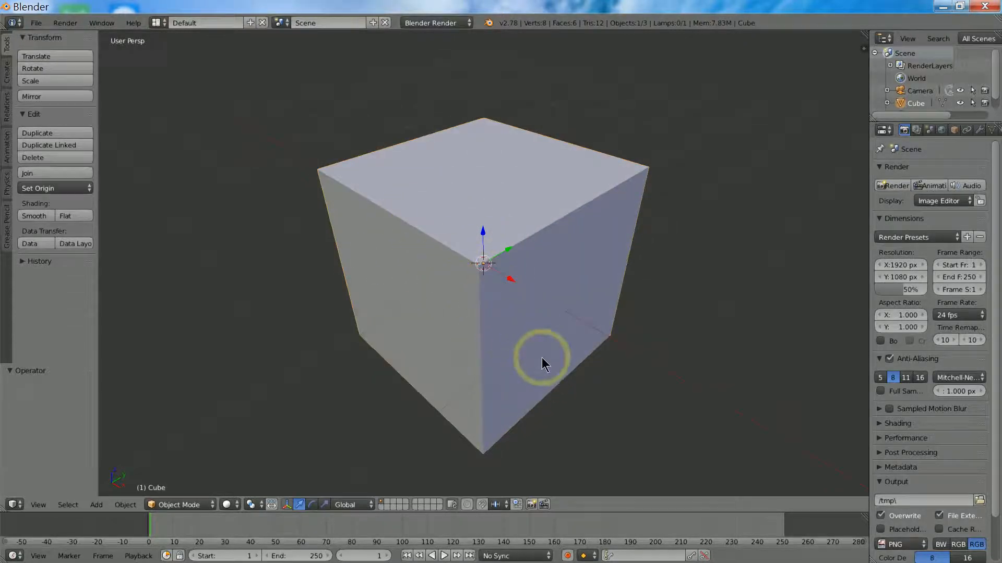
middle_drag(573, 342, 546, 352)
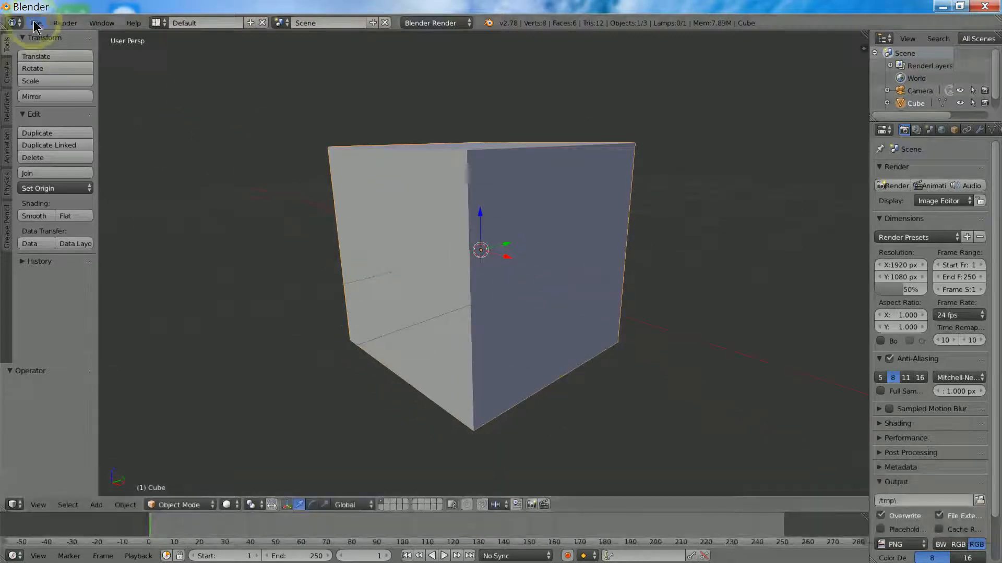
middle_drag(525, 201, 528, 215)
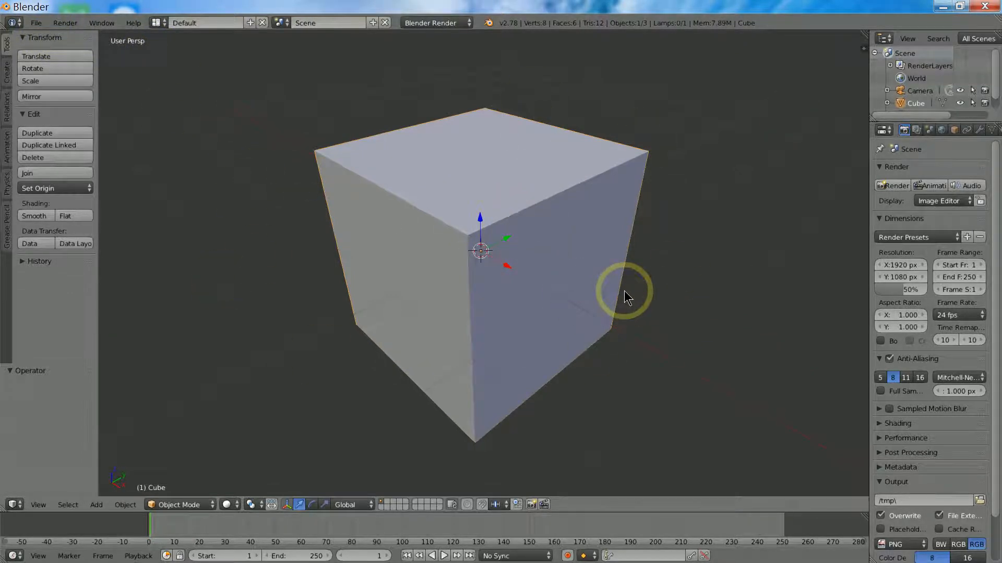
- Enter Edit Mode on the cube and turn on the display of face normals in the mesh display settings
key(Tab)
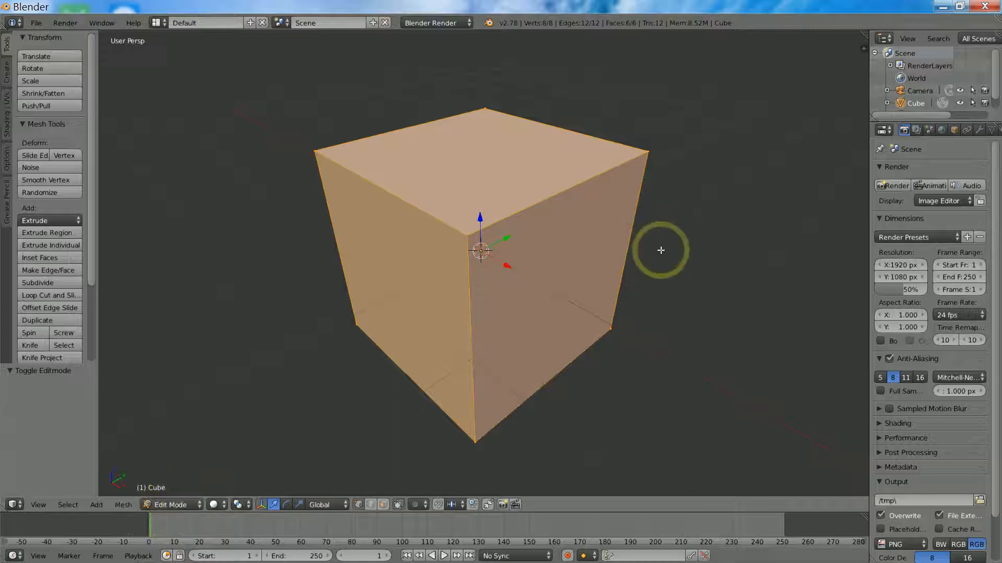
key(n)
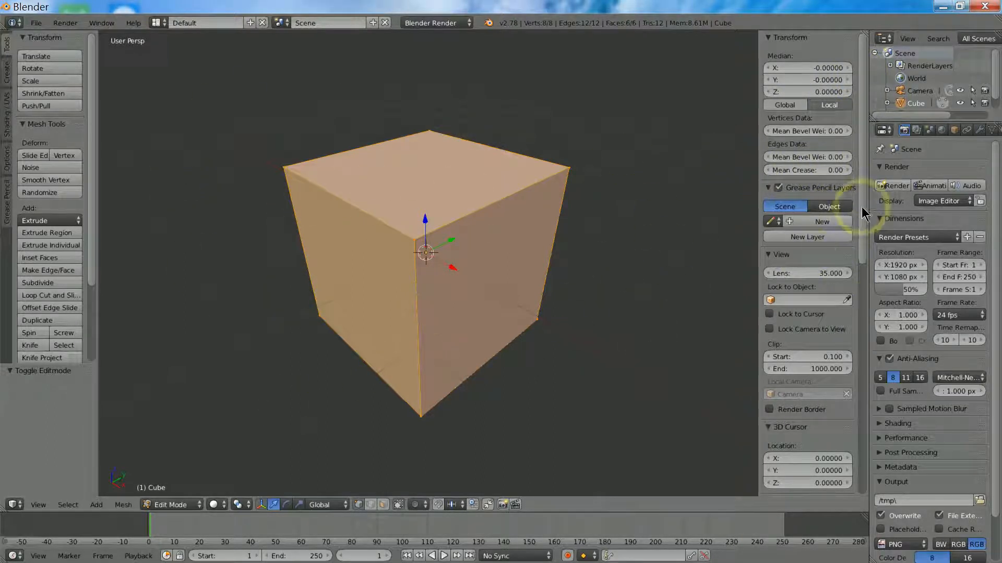
scroll(860, 219, down, 1)
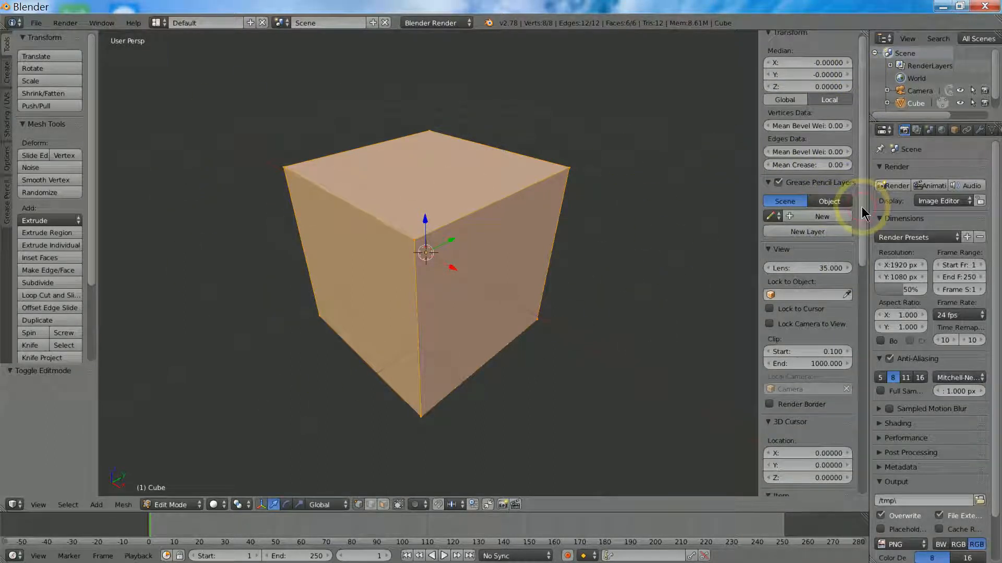
drag(862, 206, 868, 439)
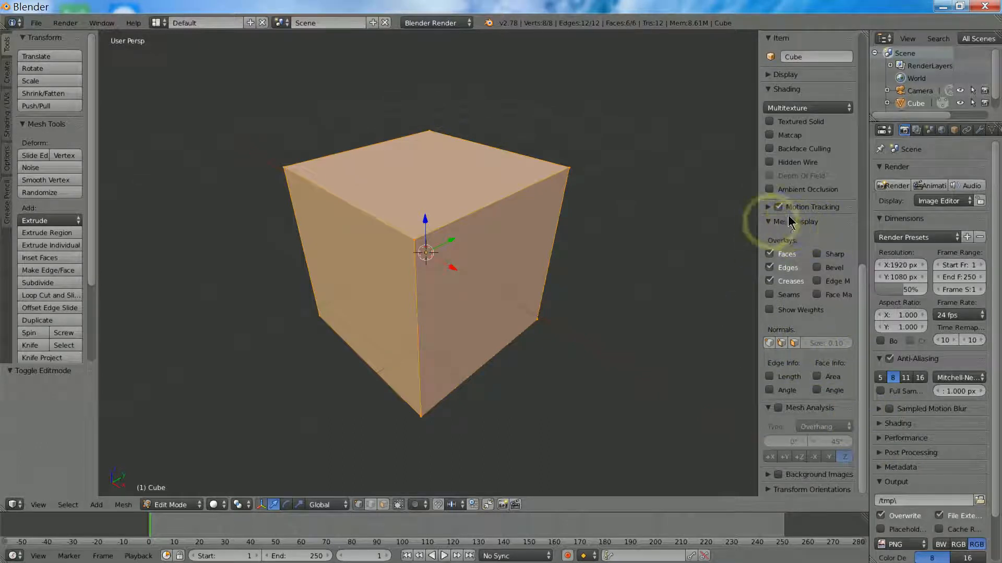
click(795, 344)
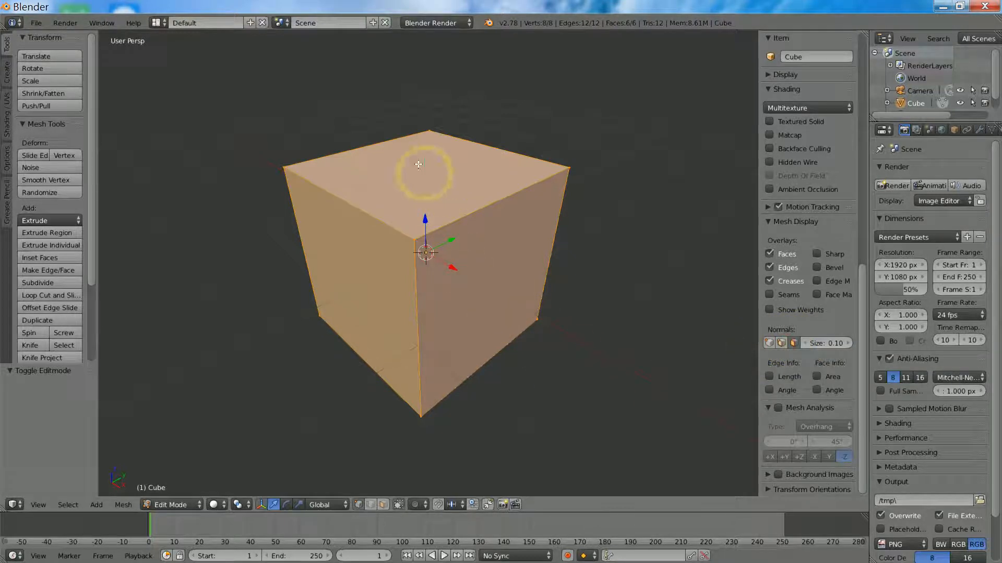
- Inspect the displayed face normals from inside and outside the cube to compare the directions they point
middle_drag(349, 300, 520, 339)
ctrl+middle_drag(693, 373, 690, 371)
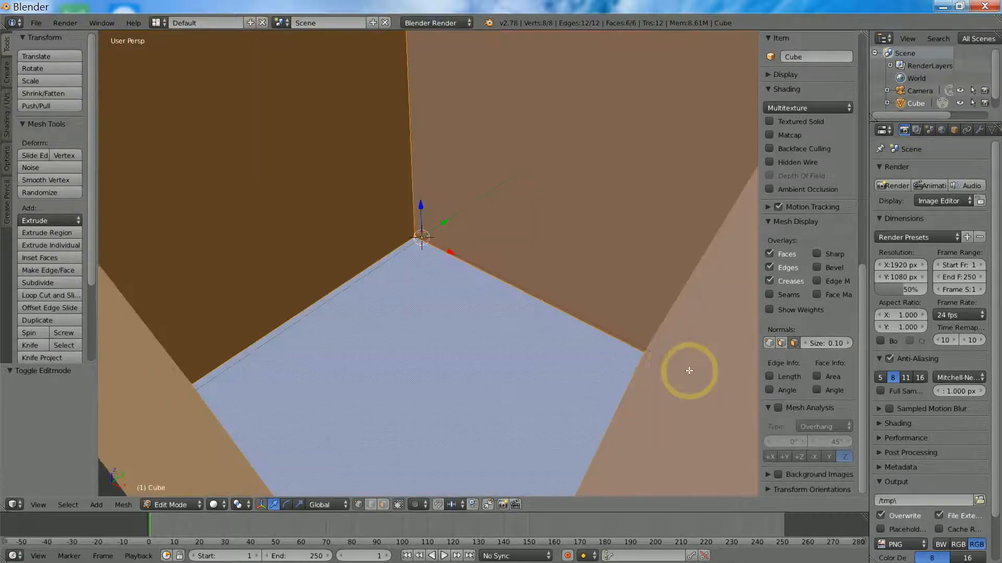
mouse_move(571, 370)
ctrl+middle_down()
mouse_move(592, 358)
mouse_move(577, 360)
ctrl+middle_up()
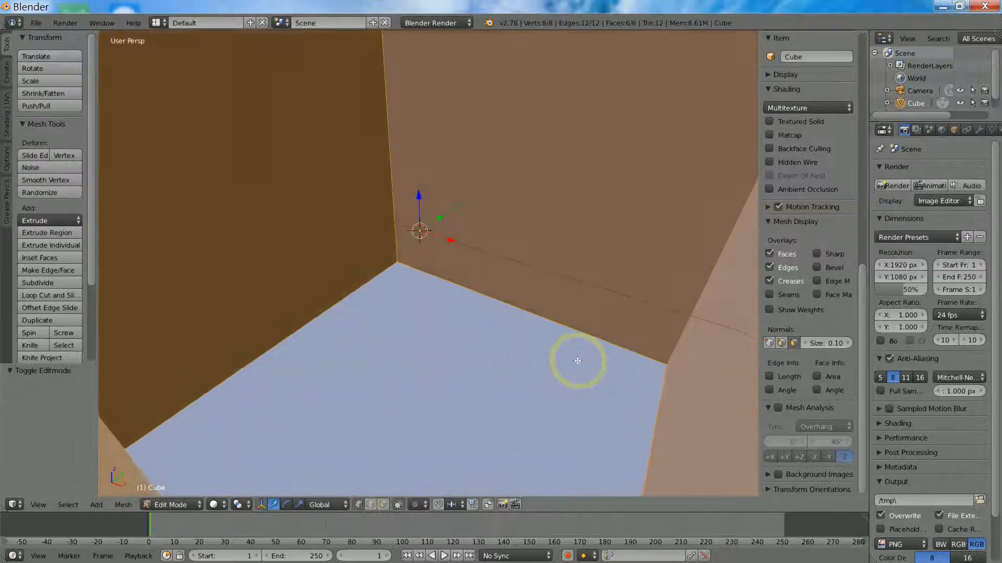
middle_drag(588, 250, 571, 173)
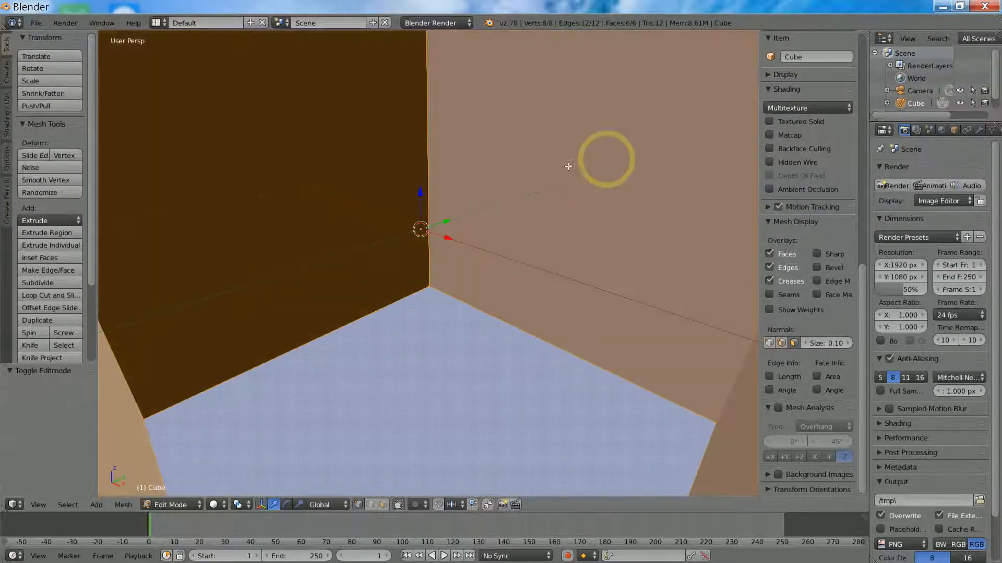
scroll(579, 172, down, 8)
middle_drag(532, 230, 547, 329)
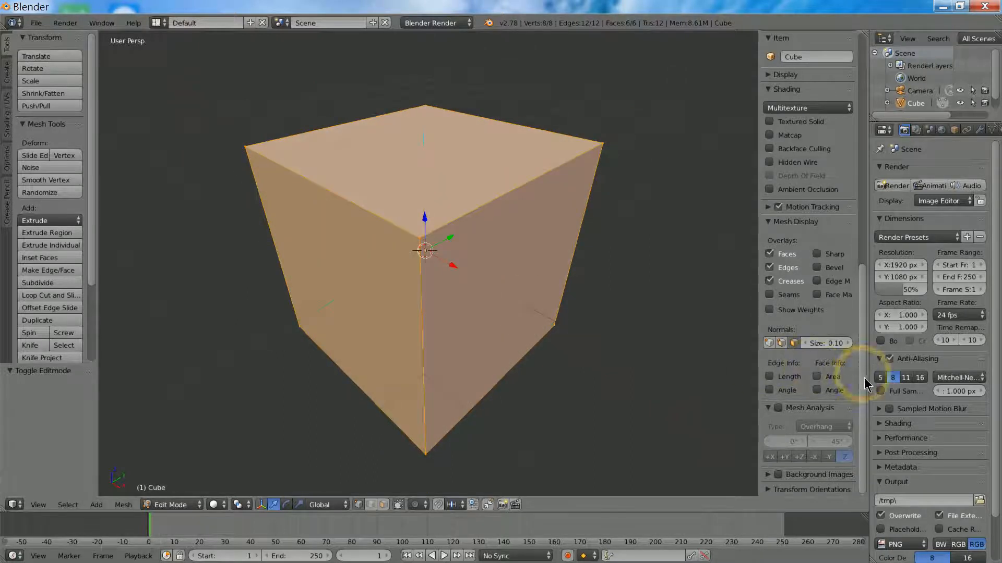
drag(865, 379, 864, 381)
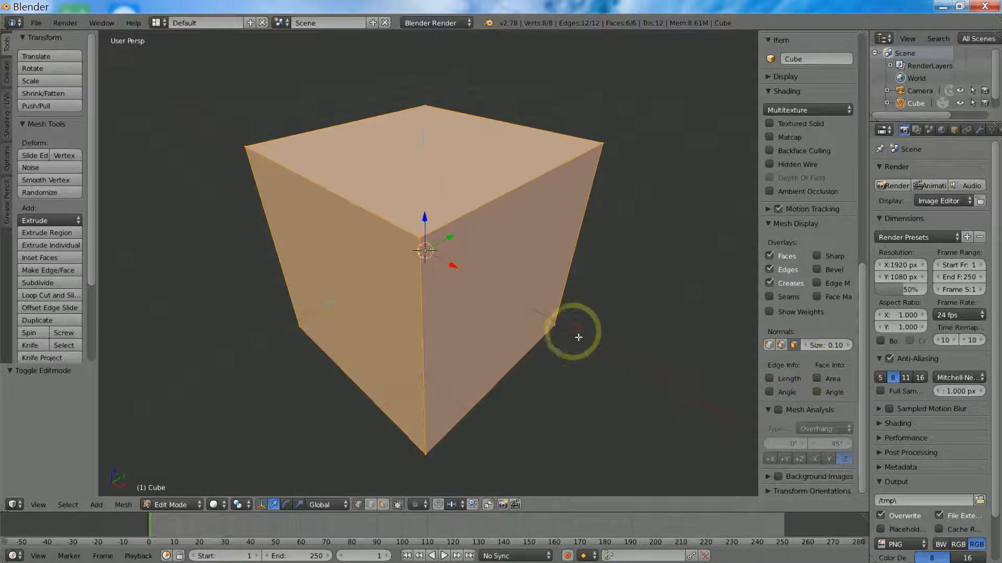
- In face select mode, select the cube's +X side face and flip its normal
click(383, 506)
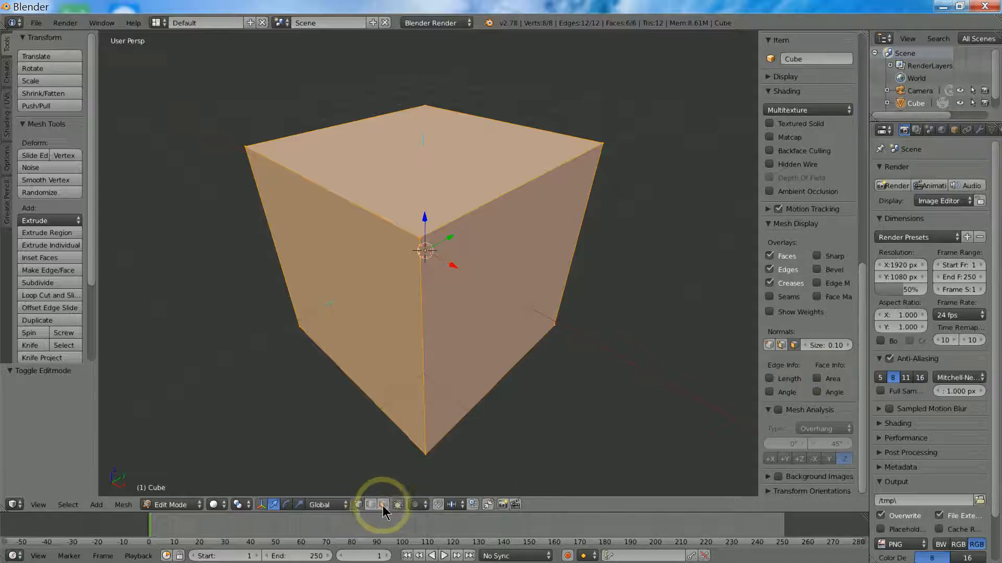
right_click(508, 302)
middle_drag(554, 402, 545, 380)
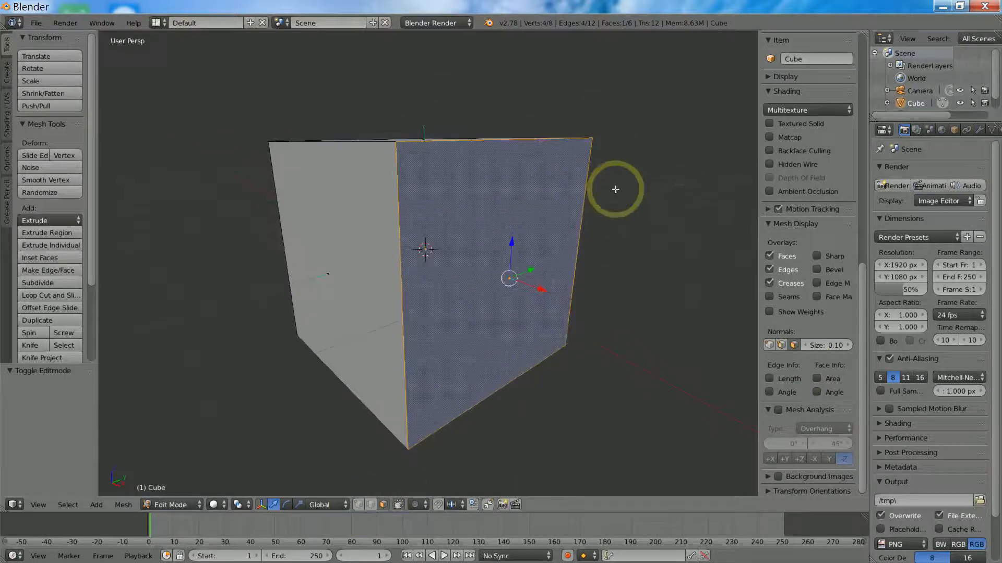
middle_drag(615, 189, 617, 216)
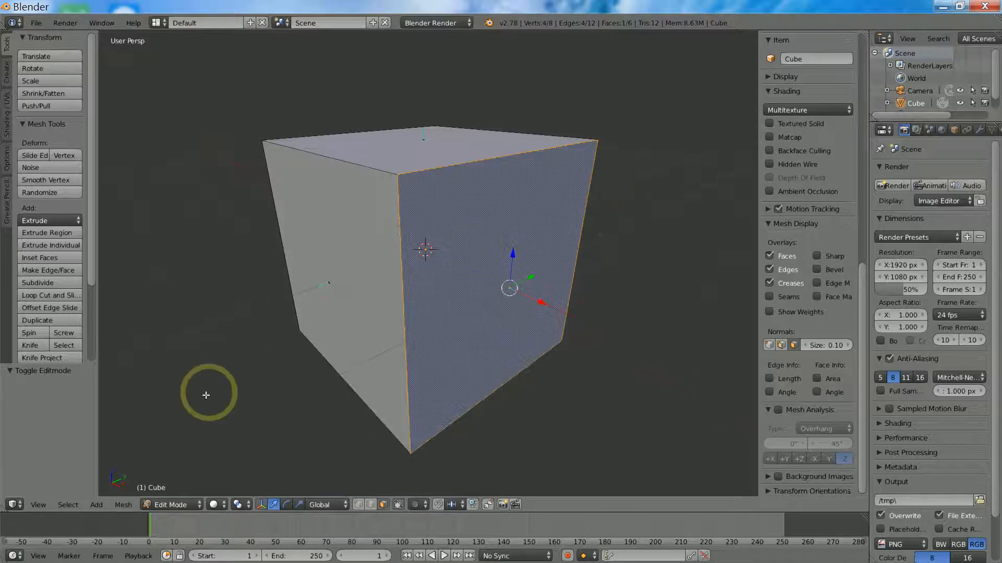
click(123, 505)
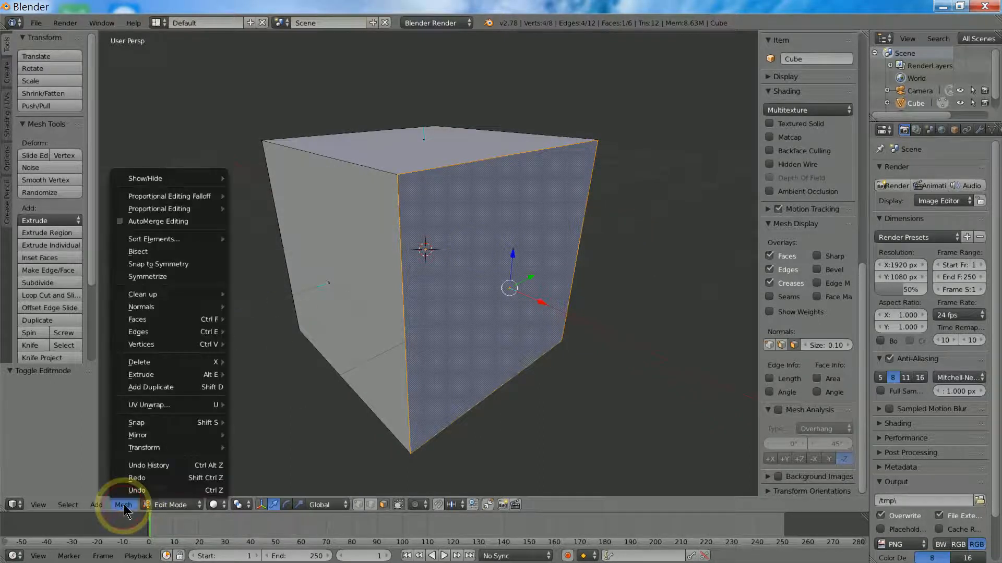
mouse_move(151, 312)
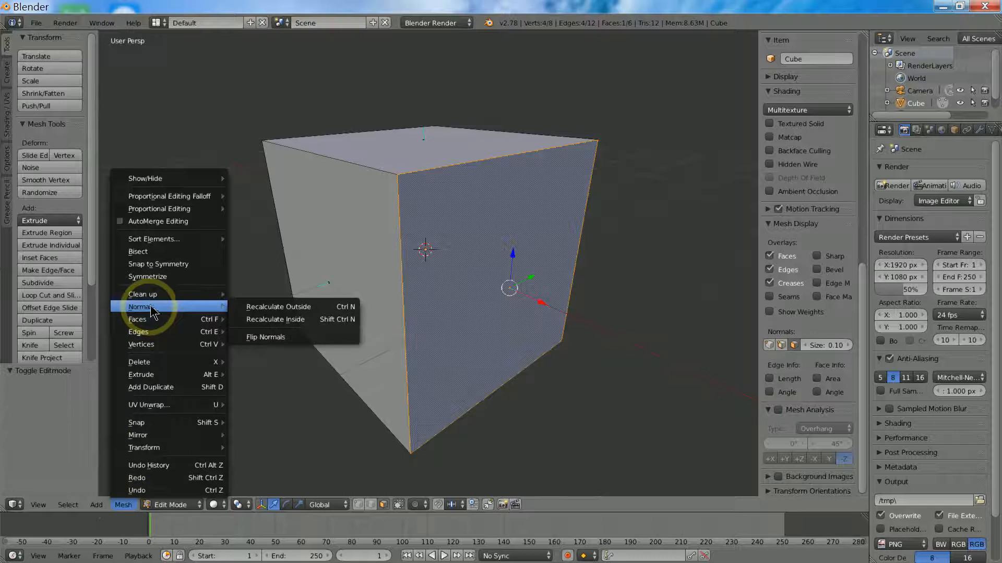
click(313, 344)
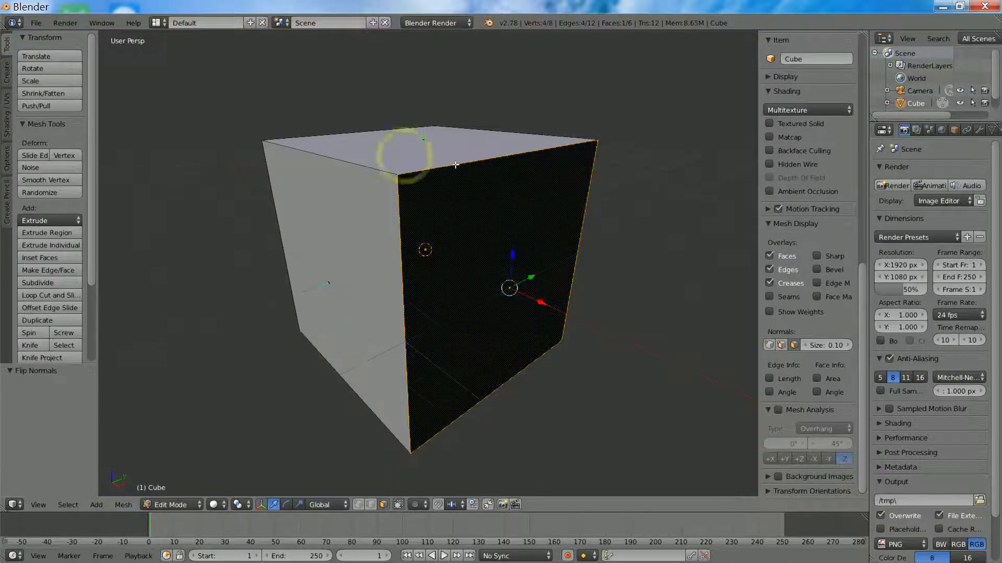
- Set the display size of the normals to 0.60
middle_drag(506, 286, 474, 296)
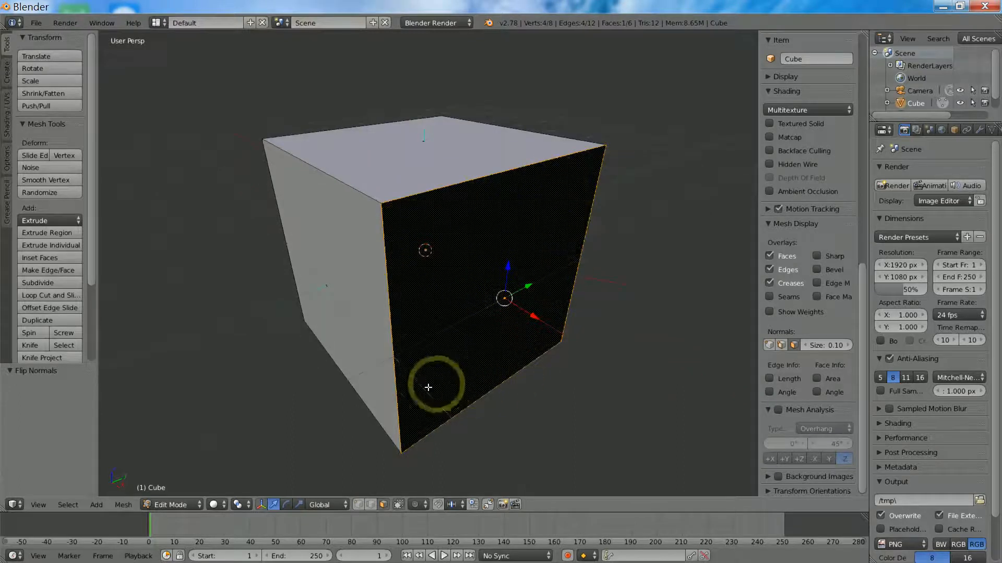
middle_drag(449, 338, 510, 313)
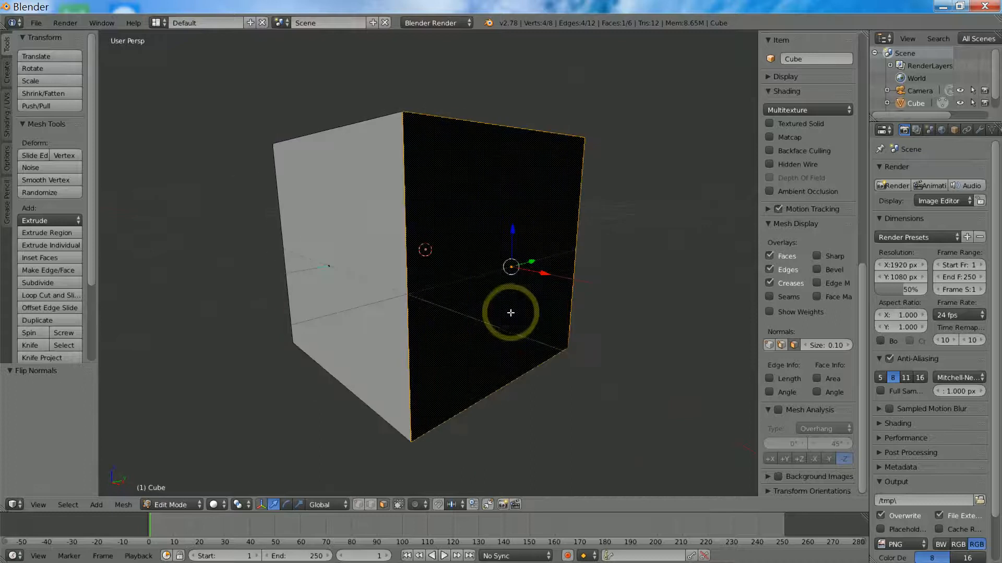
scroll(496, 286, down, 2)
middle_drag(483, 257, 532, 311)
scroll(472, 322, up, 3)
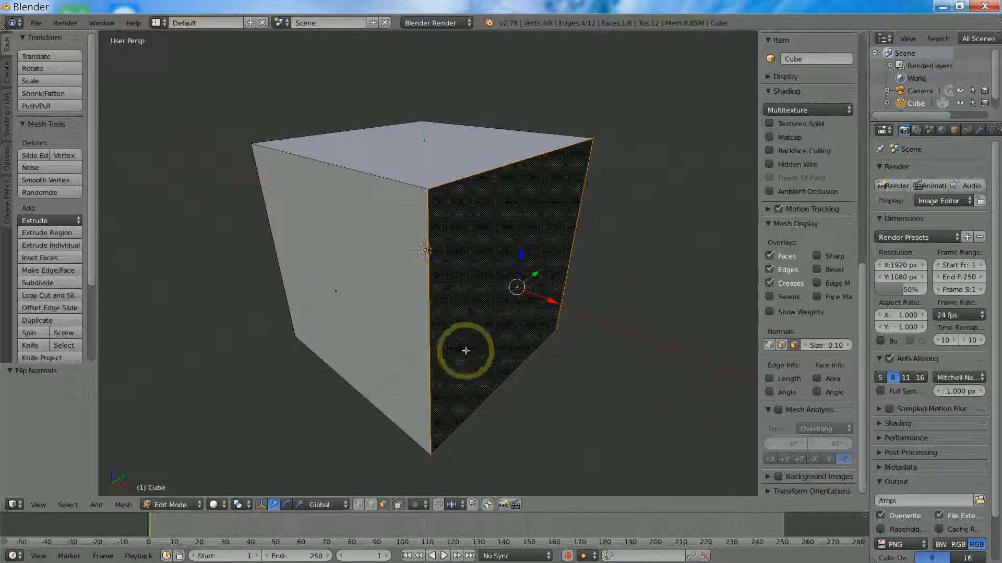
middle_drag(691, 311, 671, 357)
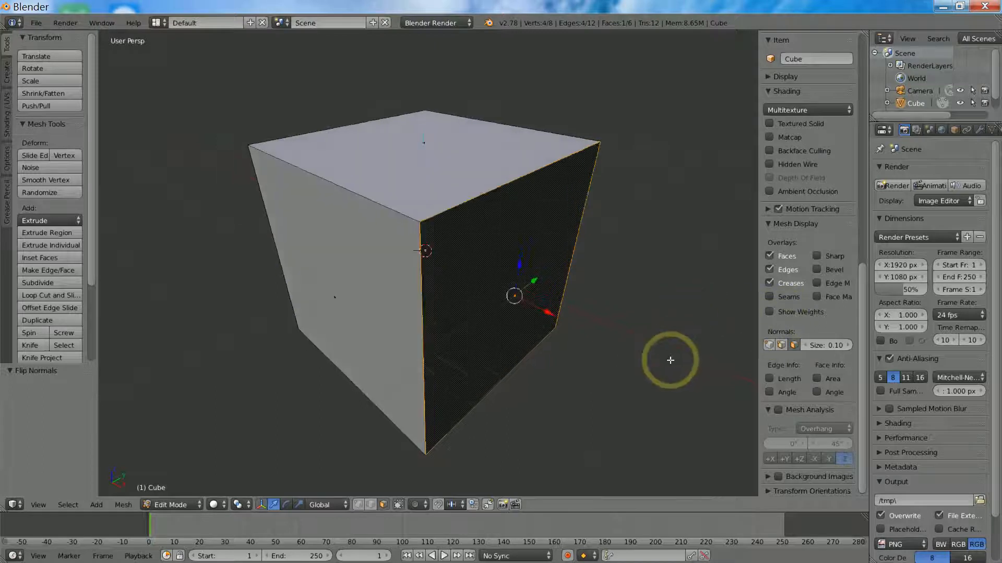
drag(826, 349, 831, 352)
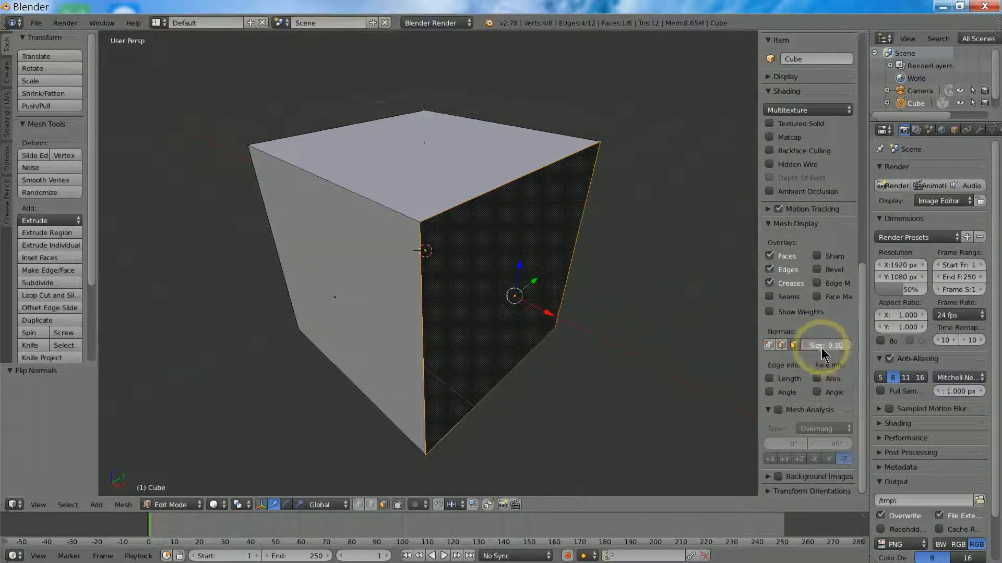
- Select the cube's top face and compare the normals of the top and side faces
middle_drag(574, 361, 562, 371)
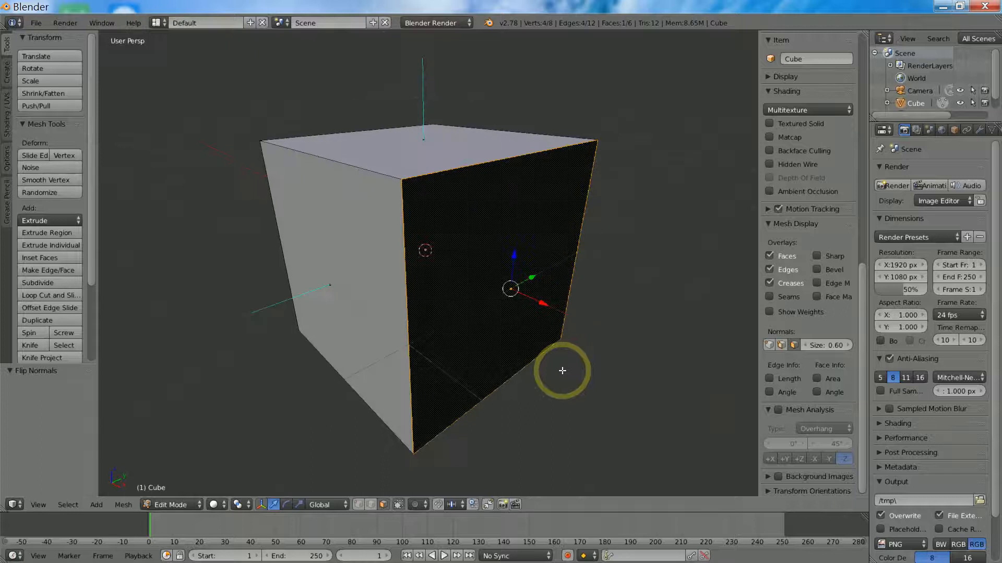
middle_drag(394, 145, 510, 296)
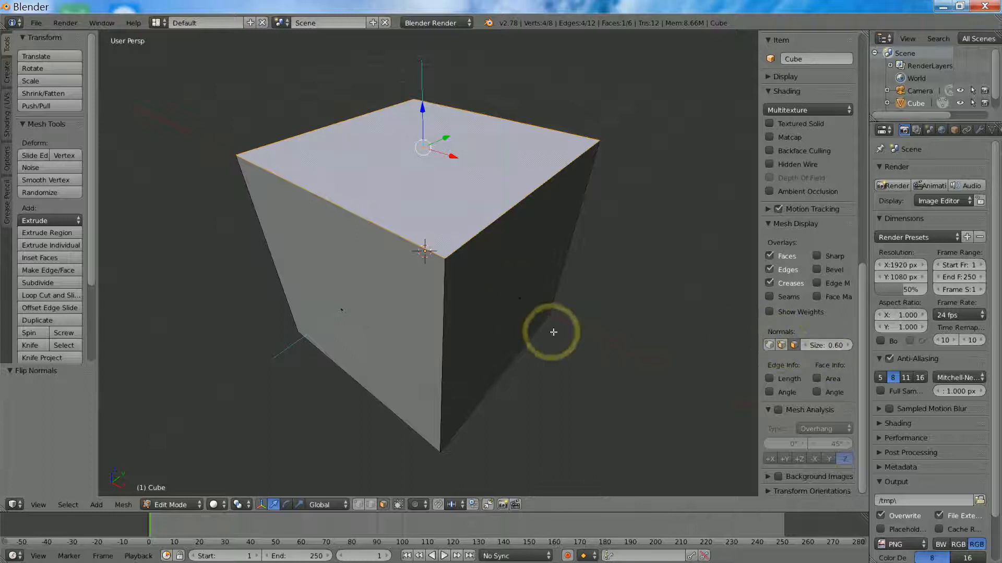
middle_drag(477, 289, 532, 322)
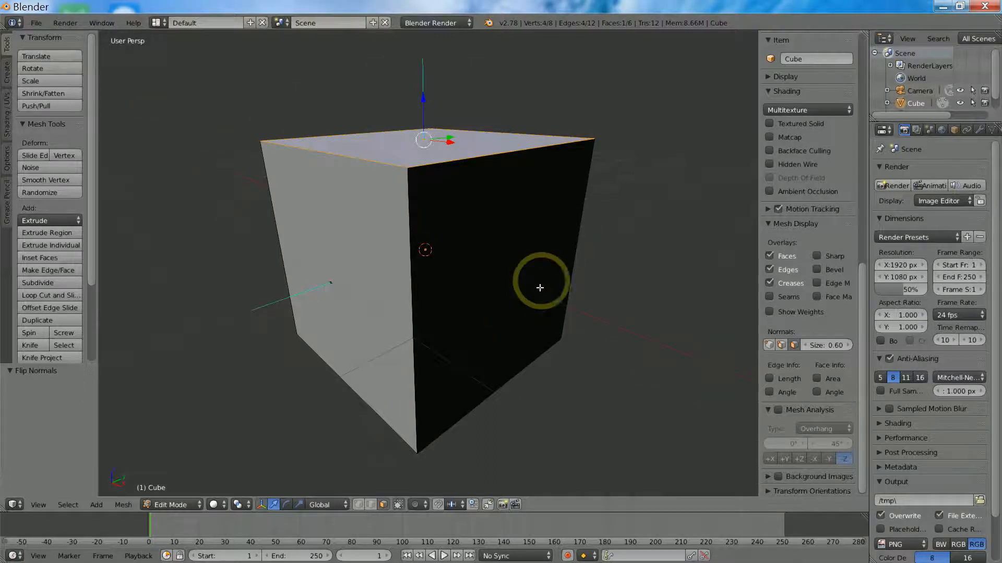
middle_drag(540, 283, 543, 315)
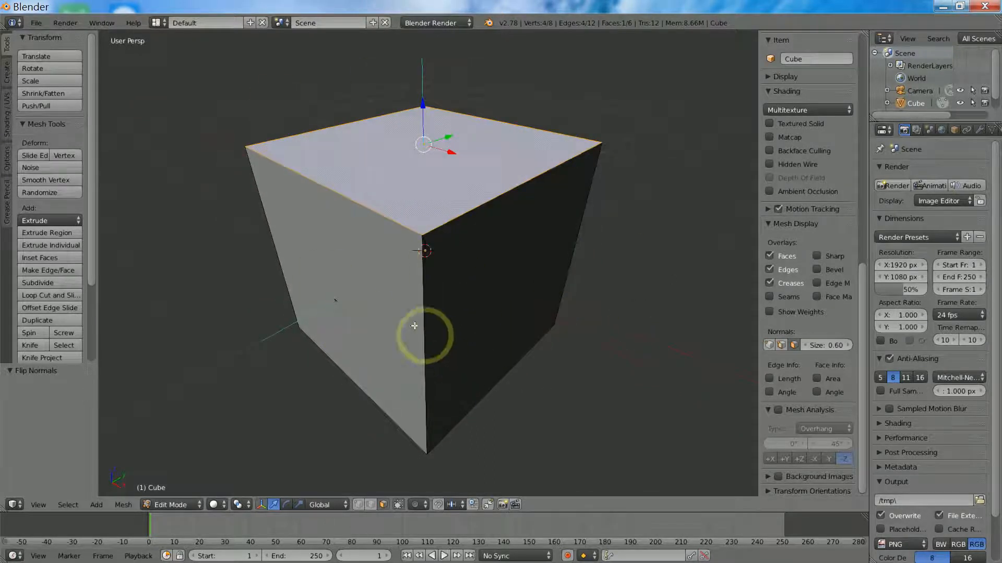
middle_drag(468, 310, 468, 271)
middle_drag(428, 299, 511, 320)
- Select the black +X side face, flip its normal outward, and flip it back inward
right_click(510, 319)
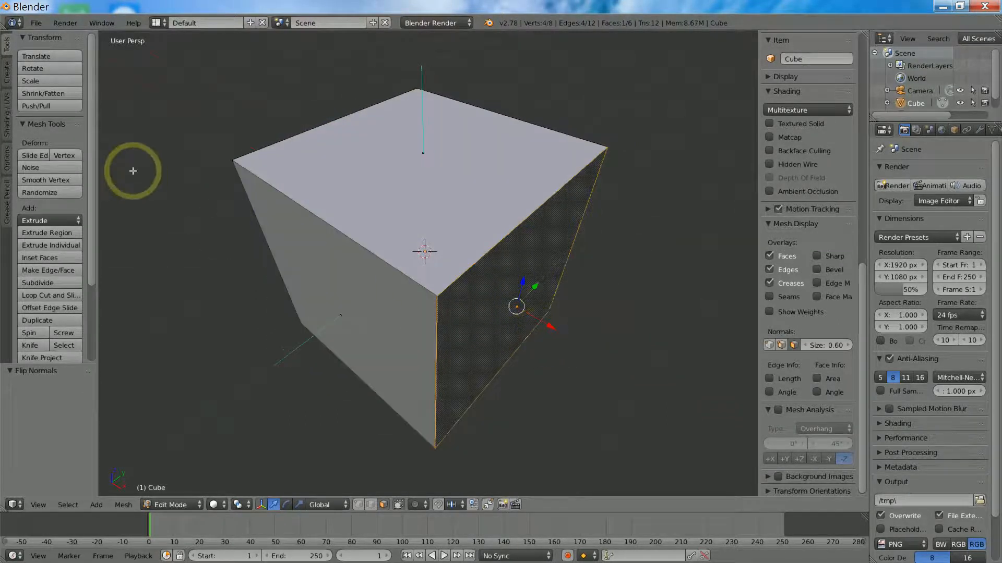
click(124, 504)
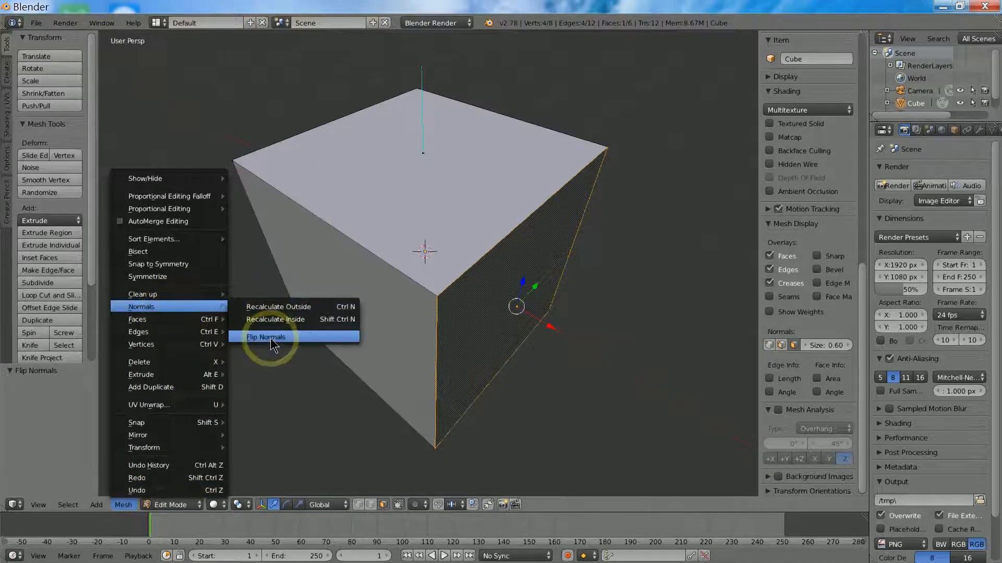
click(270, 338)
middle_drag(524, 300, 522, 287)
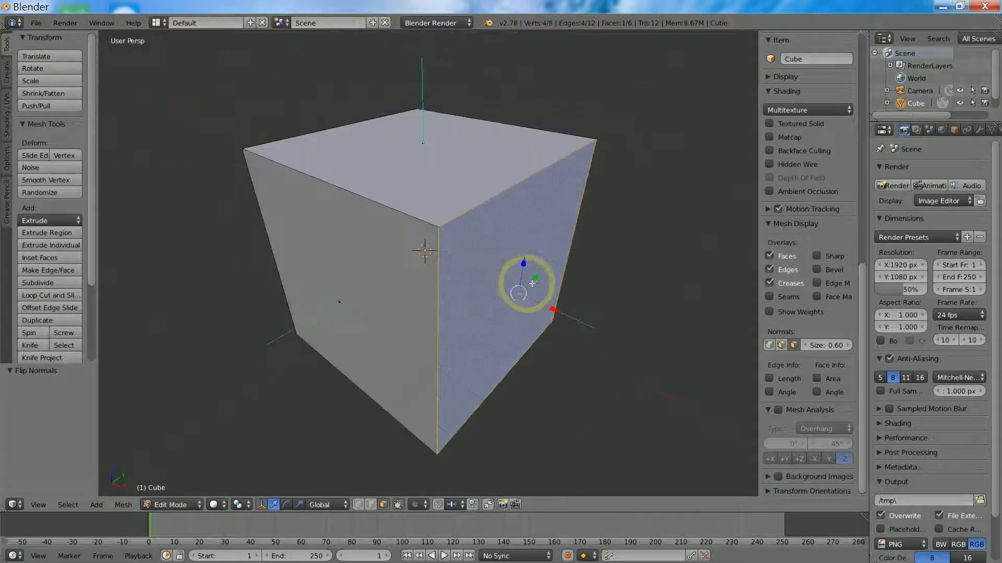
click(121, 504)
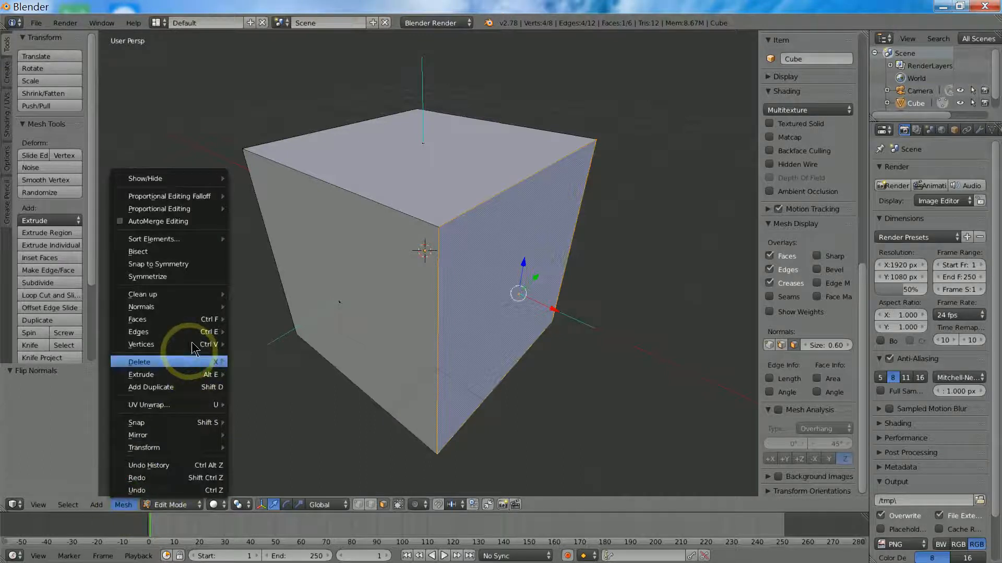
mouse_move(188, 306)
click(280, 341)
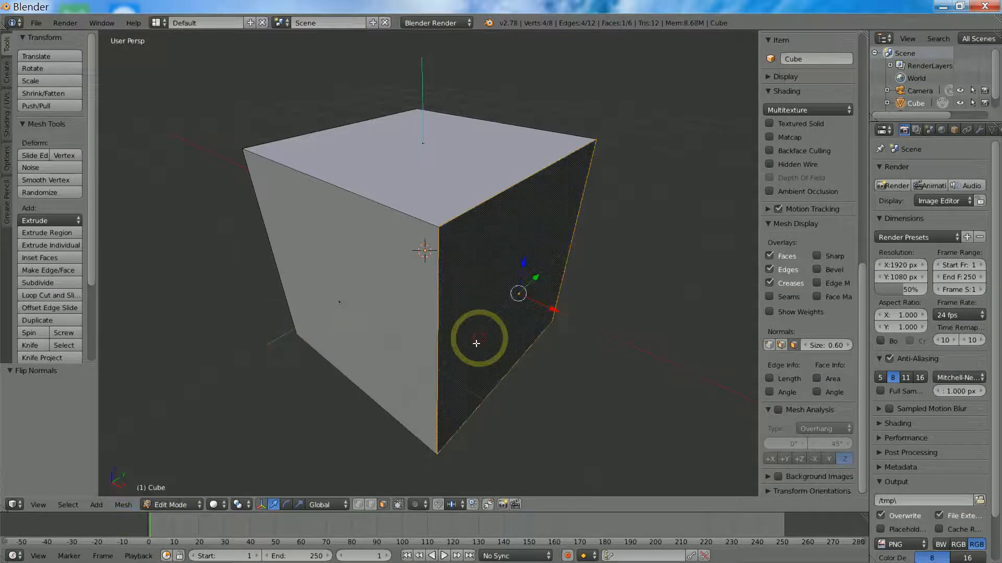
- Deselect all of the cube's faces
middle_drag(477, 340, 500, 336)
key(a)
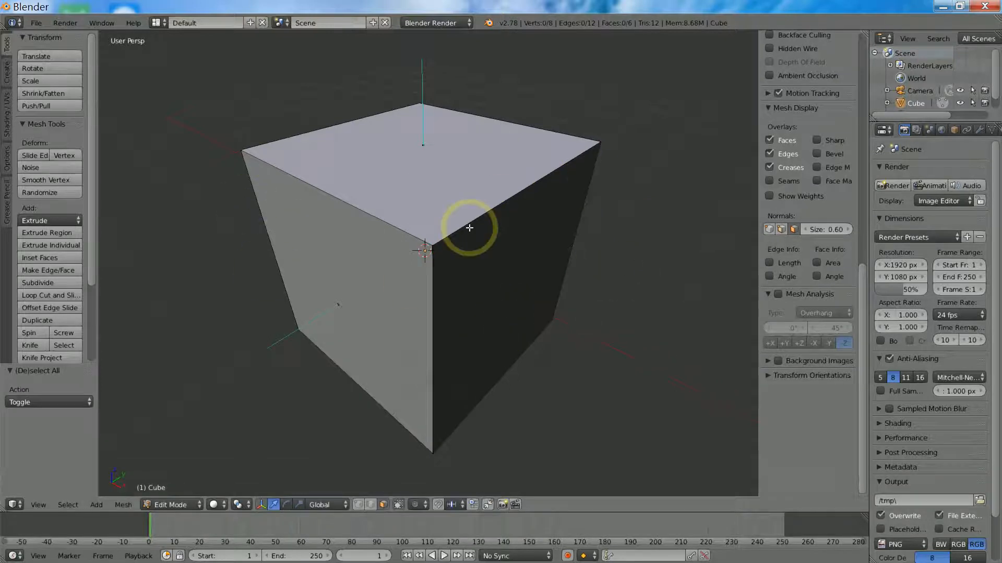
- Select all of the cube's faces and recalculate their normals so they point consistently outward
key(a)
middle_drag(566, 335, 566, 305)
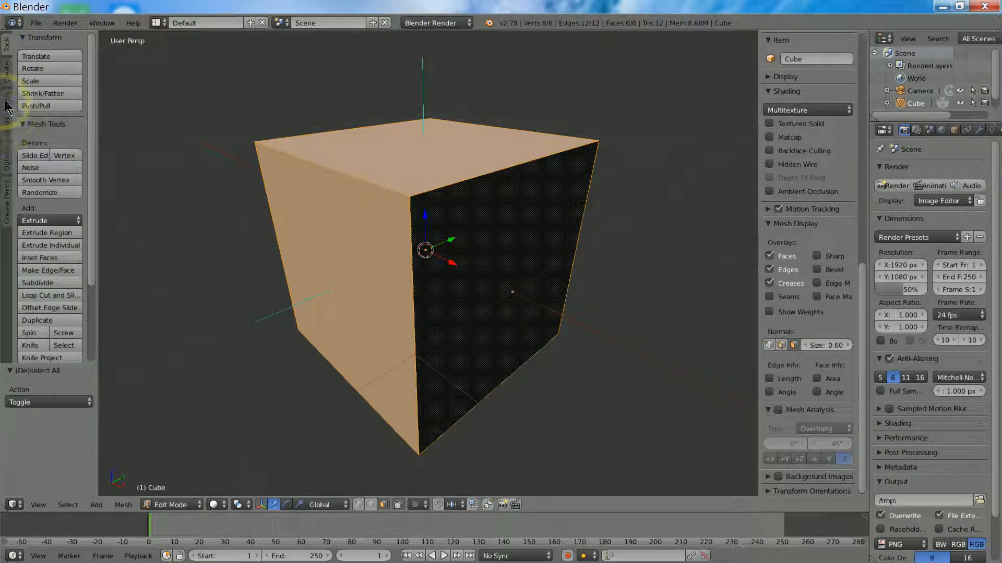
click(7, 120)
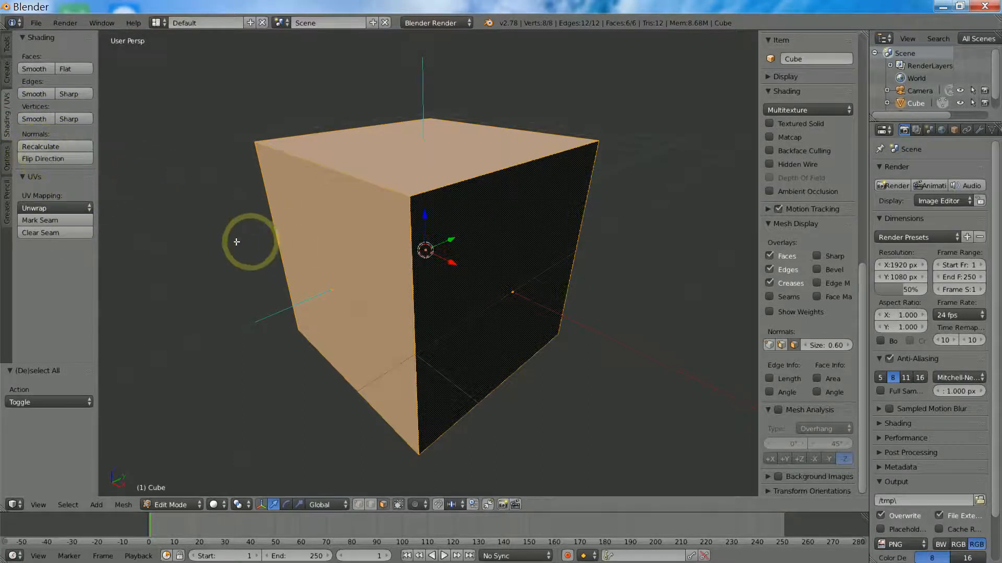
middle_drag(250, 238, 235, 246)
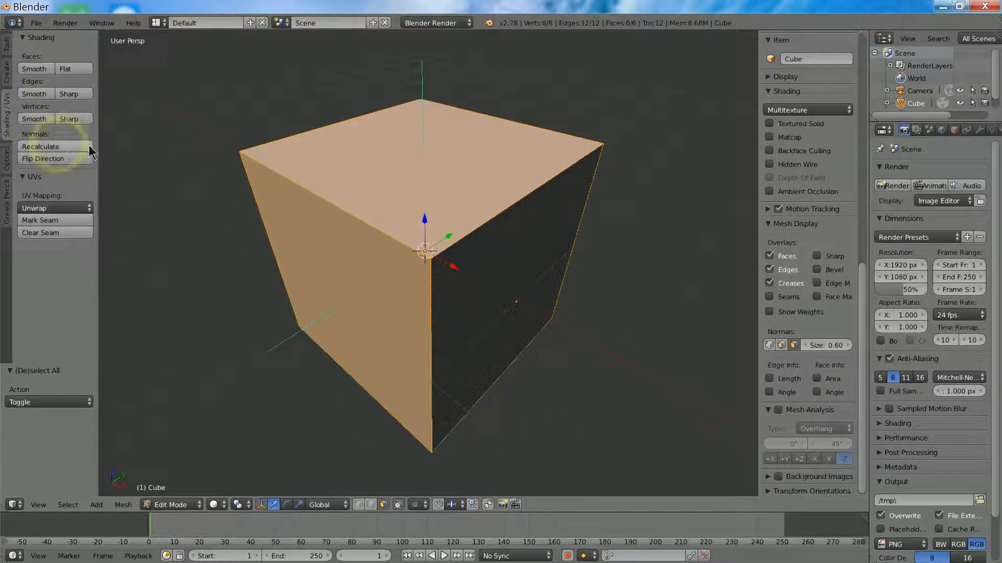
middle_drag(478, 240, 491, 215)
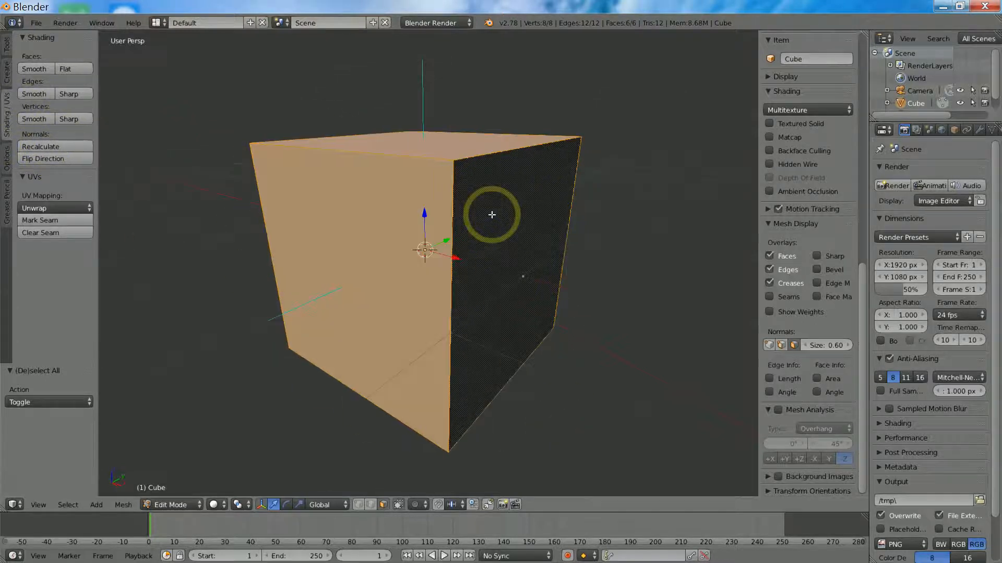
click(67, 146)
middle_drag(375, 189, 540, 357)
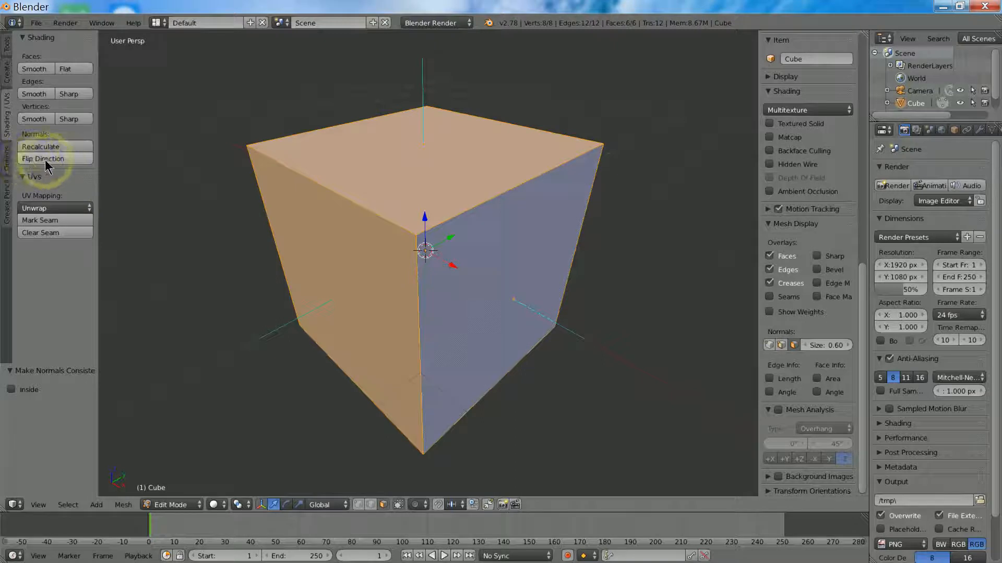
click(124, 504)
mouse_move(161, 309)
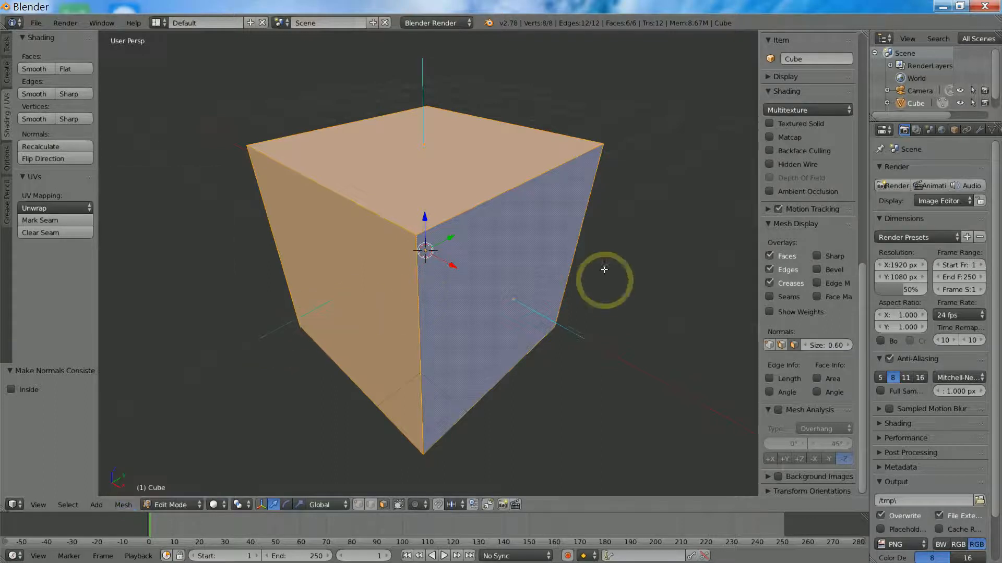
- Select the cube's top face, flip its normal inward, and recalculate it to point outward
right_click(512, 299)
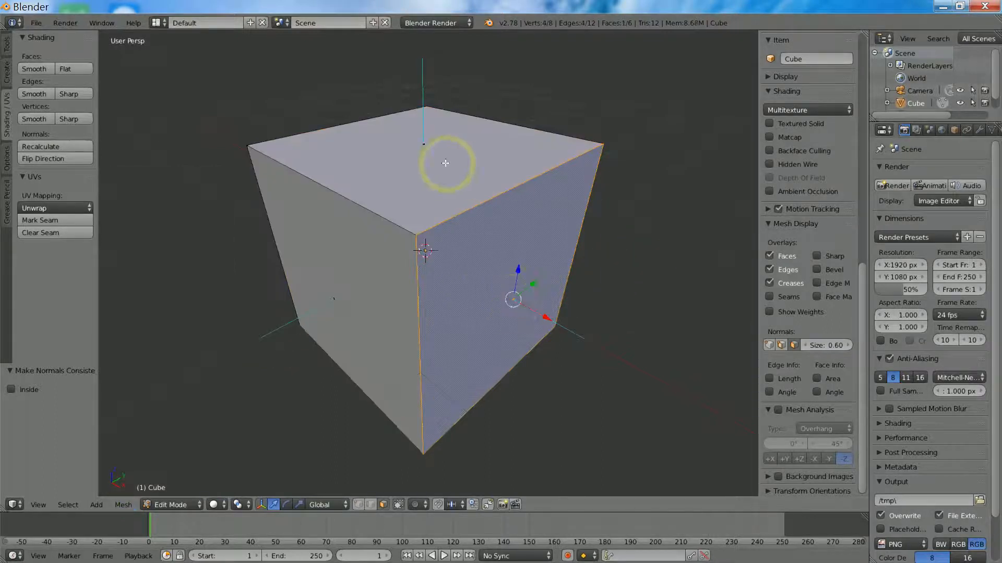
right_click(419, 148)
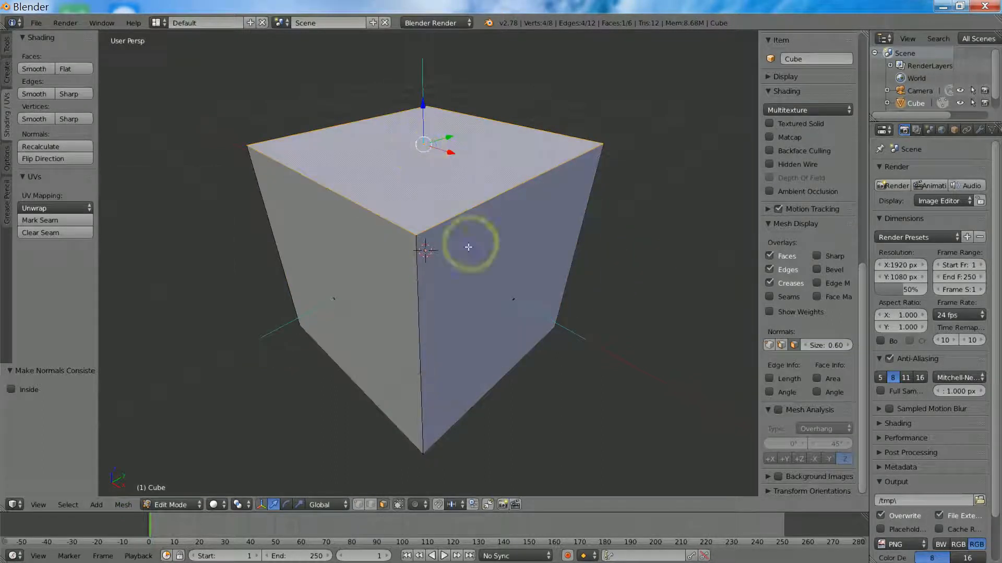
click(59, 160)
middle_drag(457, 239, 515, 244)
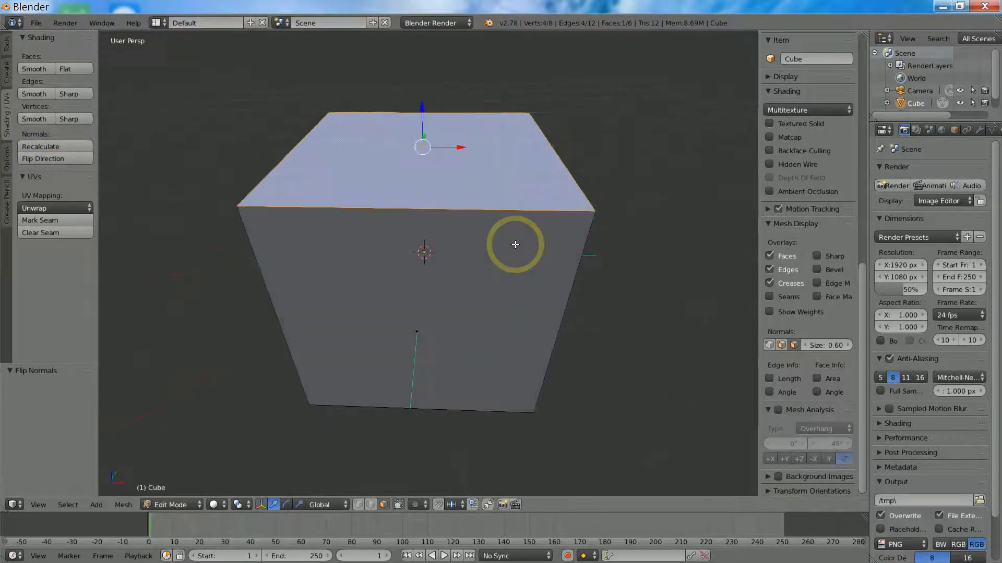
click(62, 148)
mouse_move(490, 271)
middle_down()
mouse_move(557, 290)
mouse_move(562, 315)
mouse_move(365, 273)
mouse_move(430, 293)
mouse_move(498, 276)
middle_up()
- Deselect all of the cube's faces and run the normals recalculation with nothing selected
key(a)
middle_drag(660, 346, 606, 346)
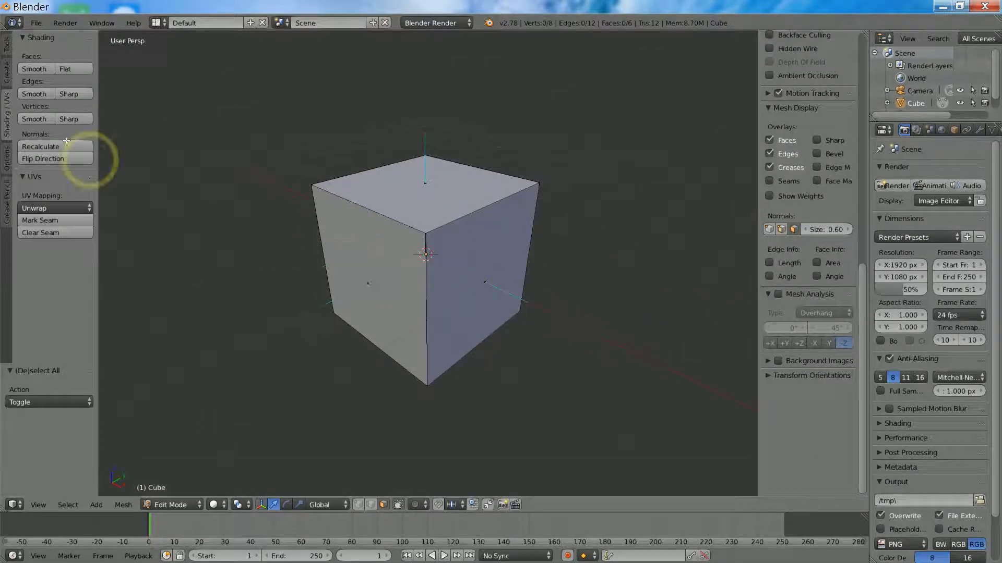
click(42, 145)
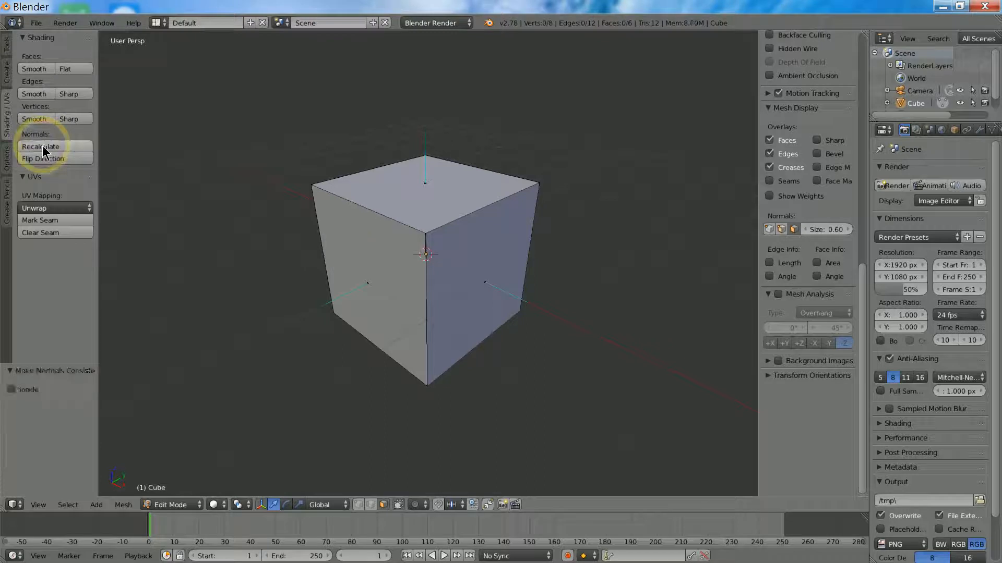
middle_drag(438, 209, 403, 330)
scroll(402, 214, up, 1)
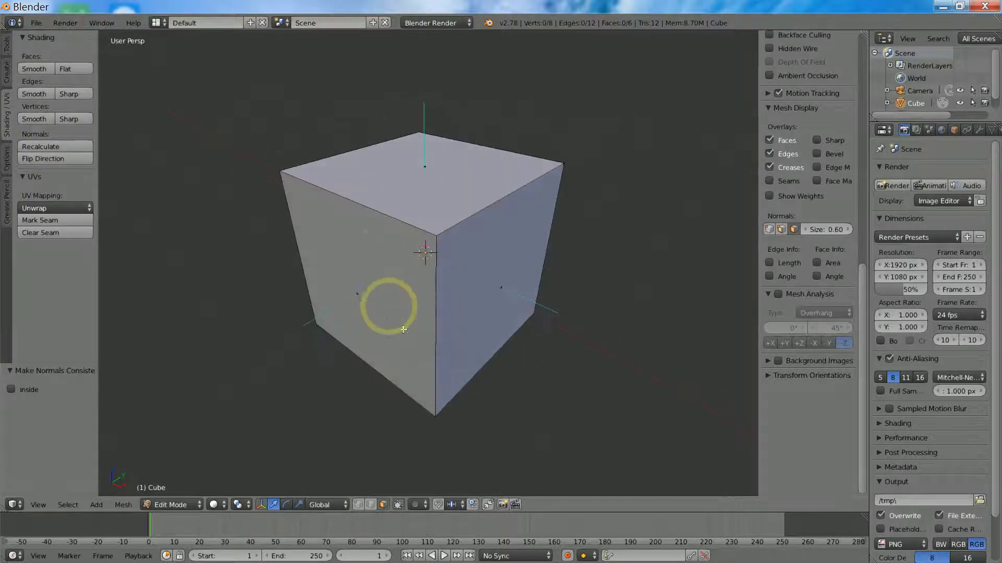
- Switch from Edit Mode to Object Mode and delete the cube
key(a)
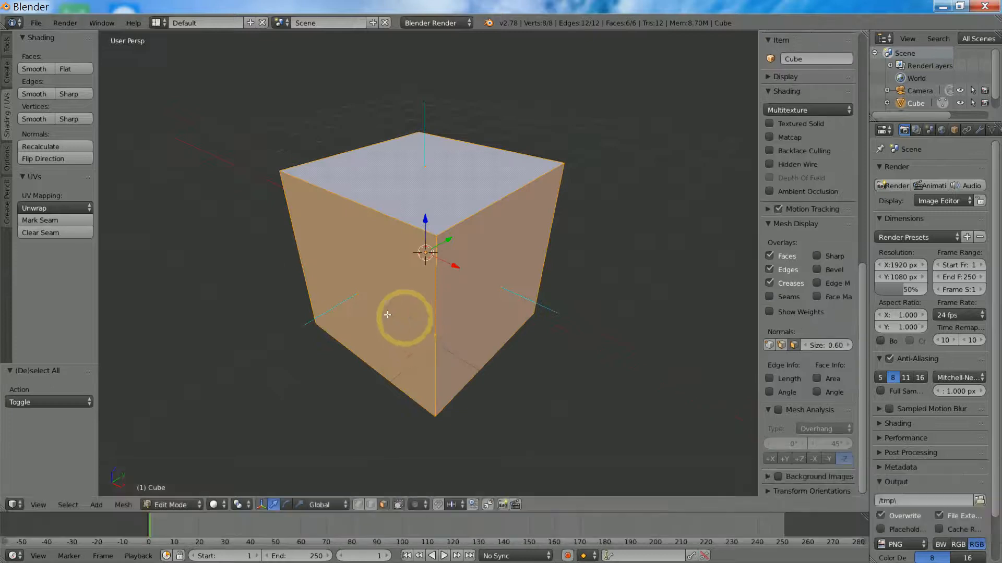
mouse_move(429, 261)
middle_down()
mouse_move(505, 245)
mouse_move(511, 228)
mouse_move(424, 241)
mouse_move(424, 250)
middle_up()
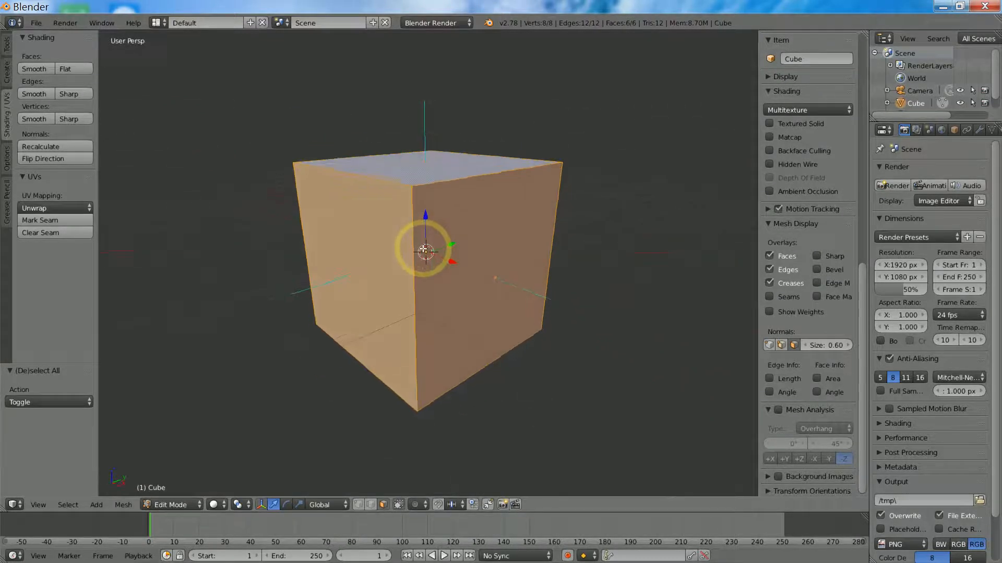
key(Tab)
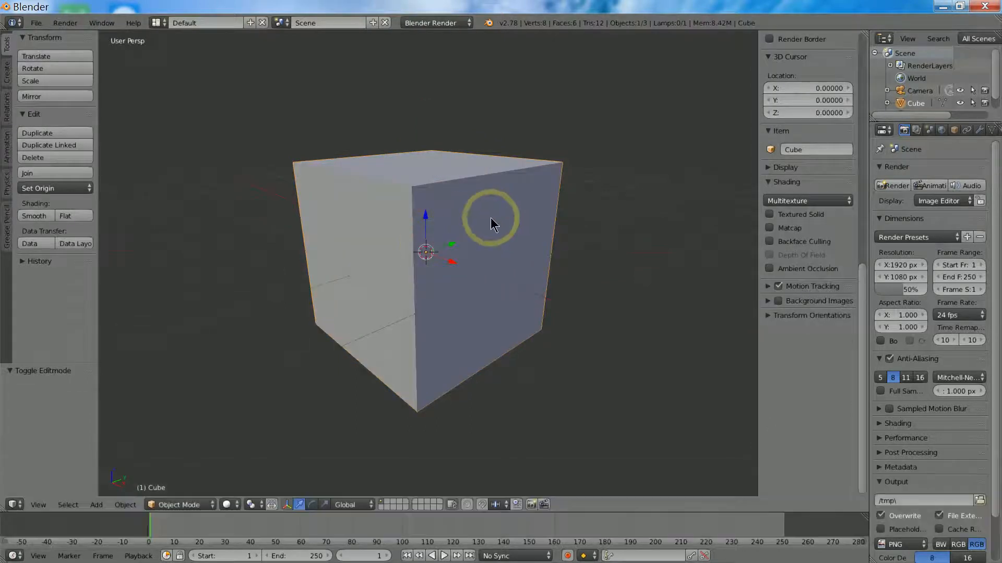
key(z)
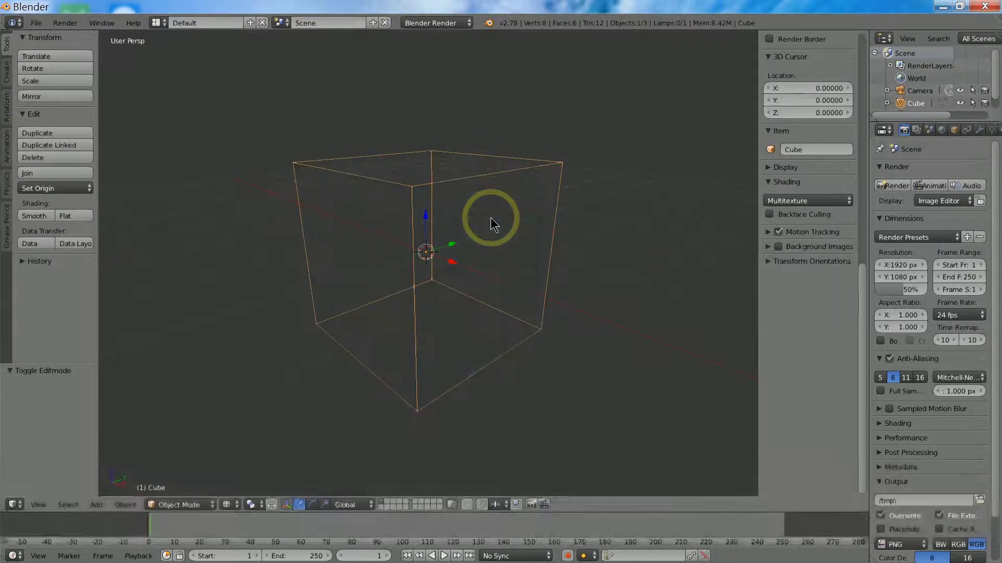
key(z)
key(x)
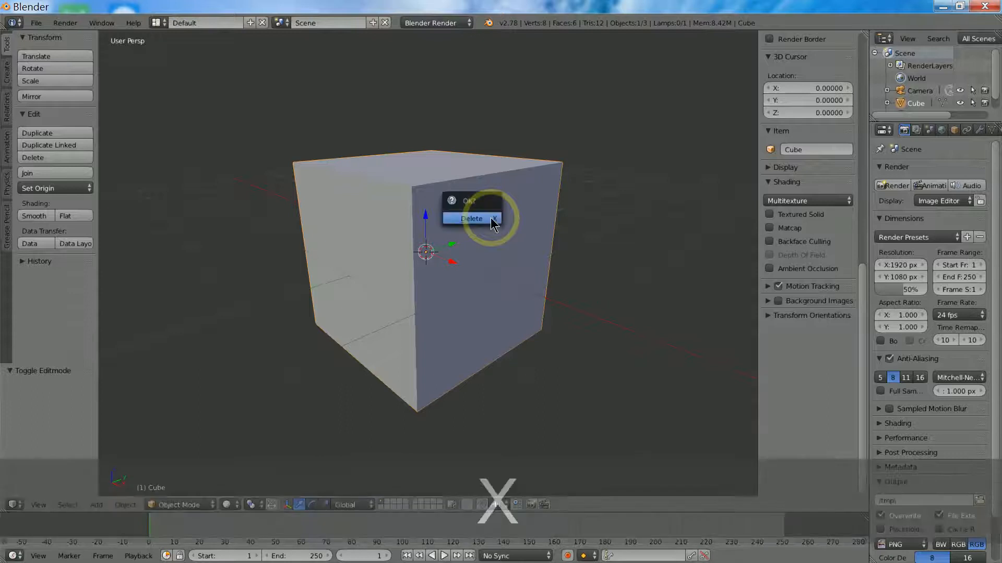
click(490, 218)
- Add a Monkey mesh to the scene
key(shift+a)
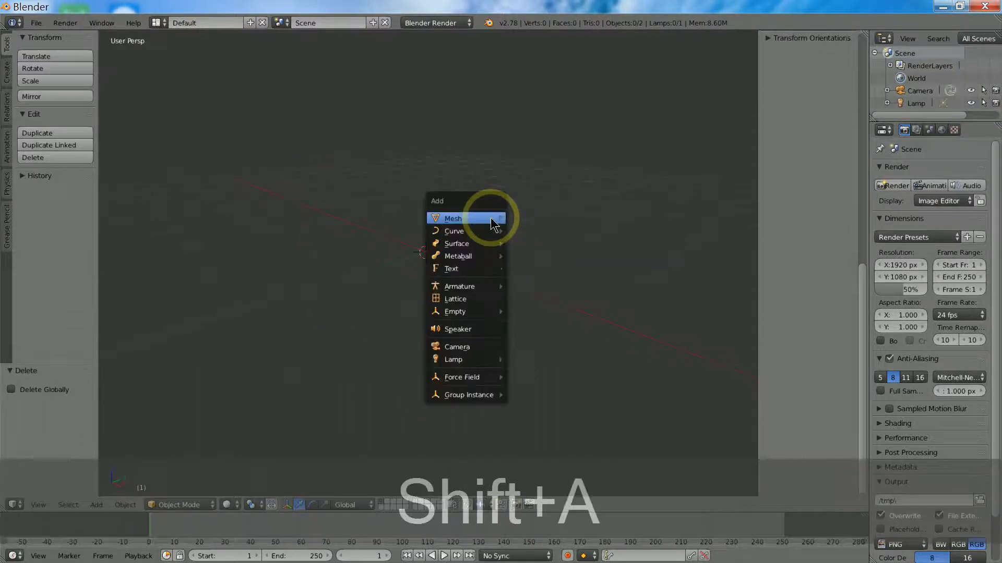
mouse_move(491, 218)
click(555, 335)
middle_drag(515, 240, 527, 281)
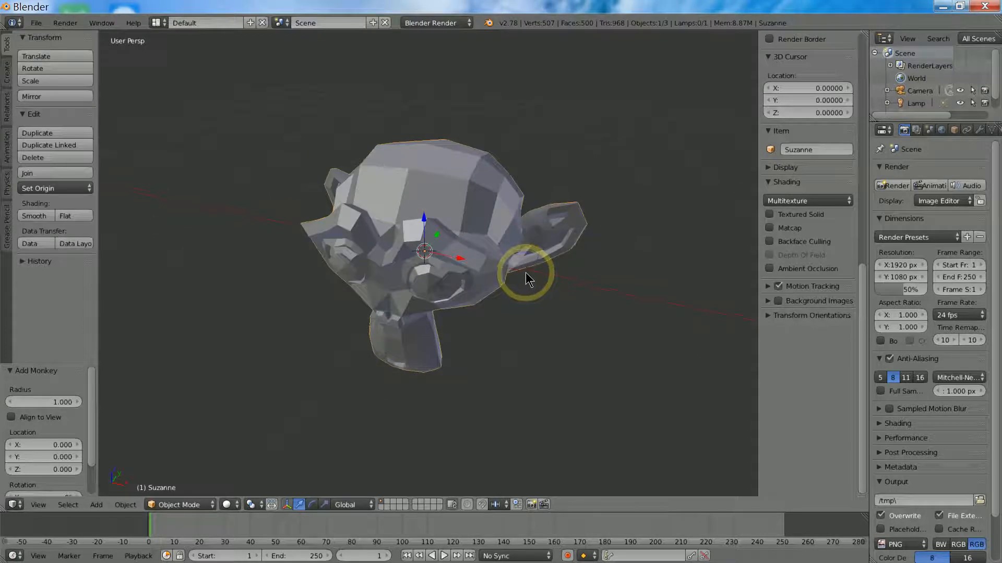
- Enter Edit Mode on the monkey and select seven separate faces spread over its skull, brow, eye and cheek
key(Tab)
mouse_move(530, 273)
middle_down()
mouse_move(478, 233)
mouse_move(509, 250)
middle_up()
scroll(484, 242, up, 2)
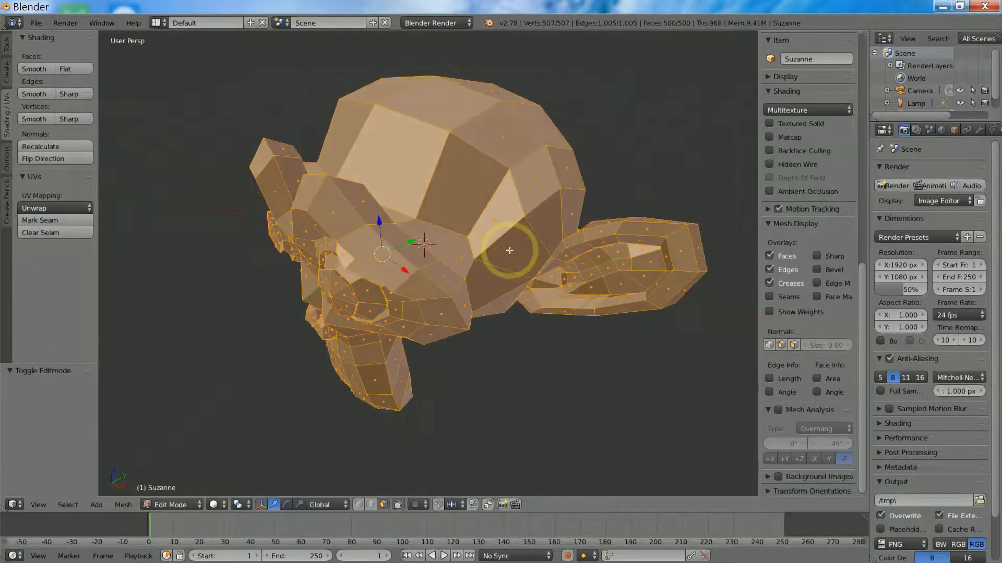
right_click(507, 251)
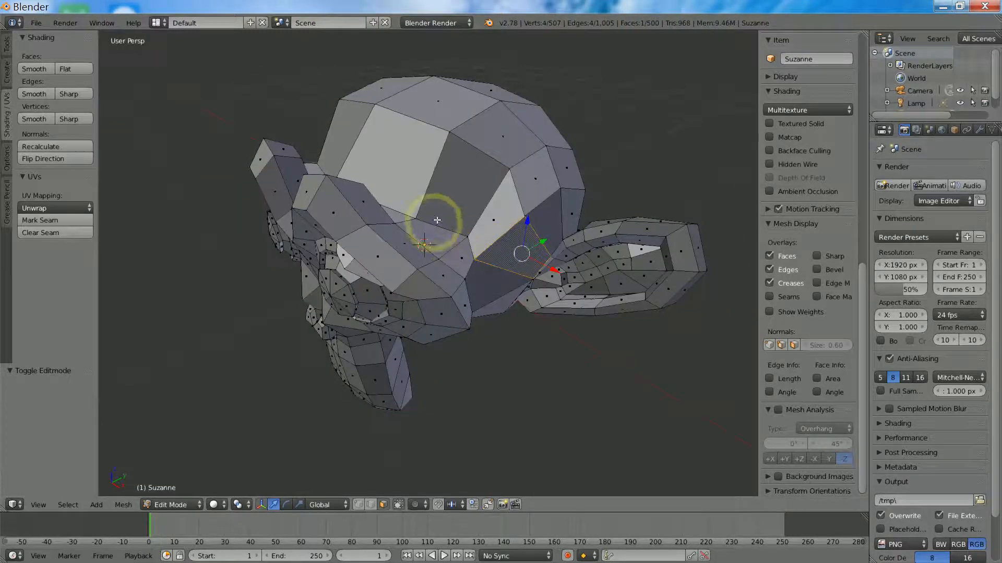
shift+right_click(509, 124)
shift+right_click(410, 90)
shift+right_click(347, 191)
shift+right_click(342, 249)
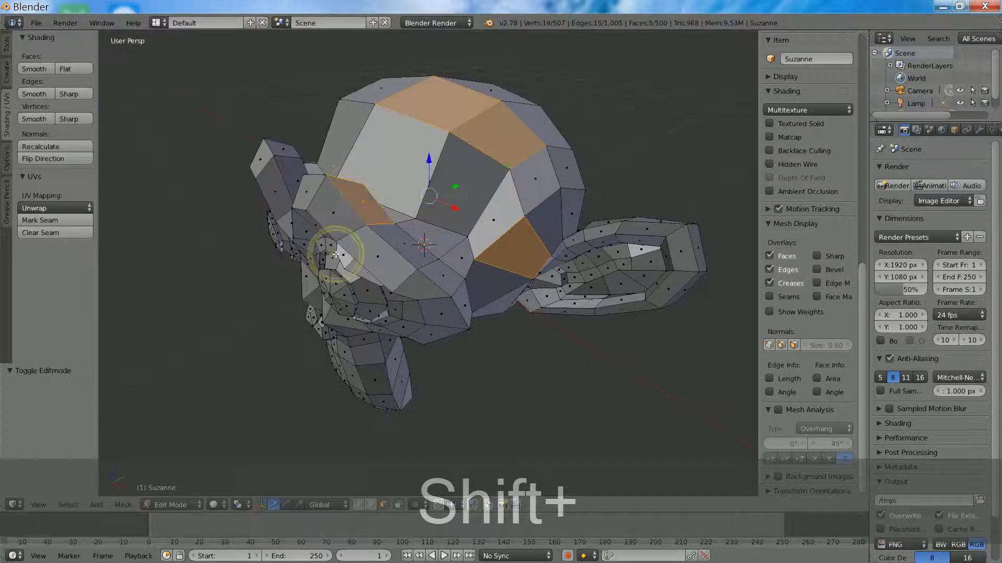
shift+right_click(404, 272)
shift+right_click(456, 313)
middle_drag(519, 284, 558, 278)
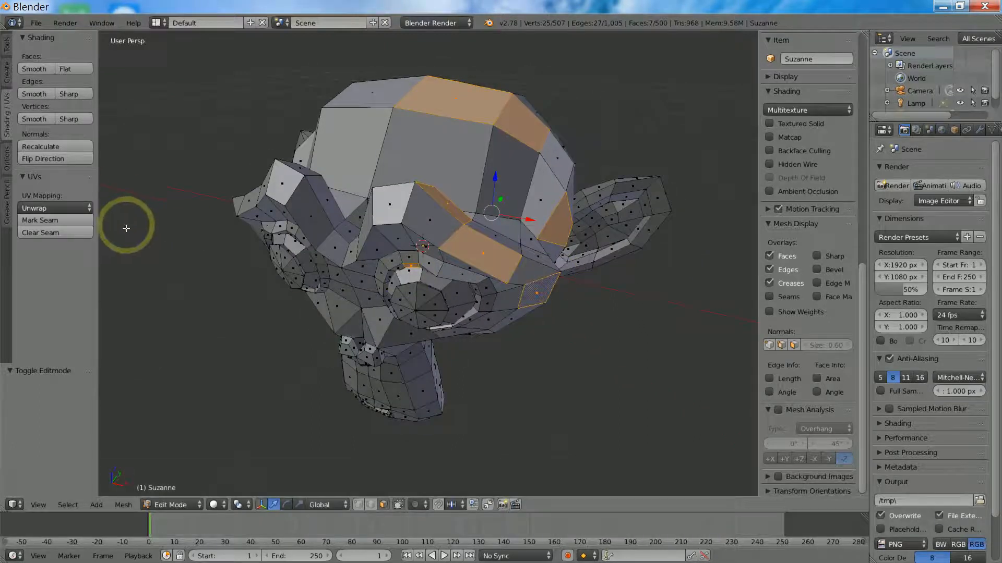
- Display the monkey's face normals and set their display size to 0.10
click(794, 346)
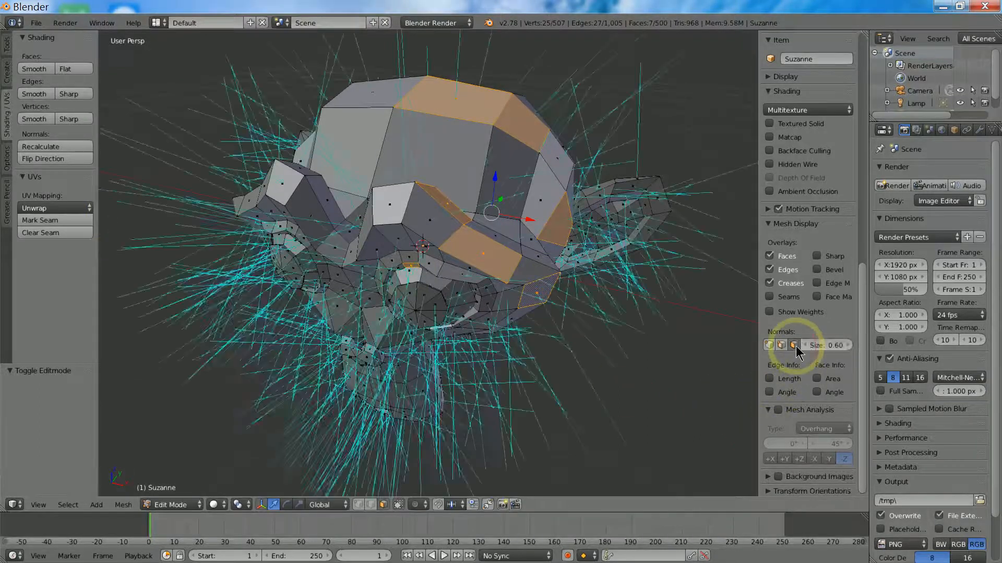
middle_drag(588, 336, 579, 338)
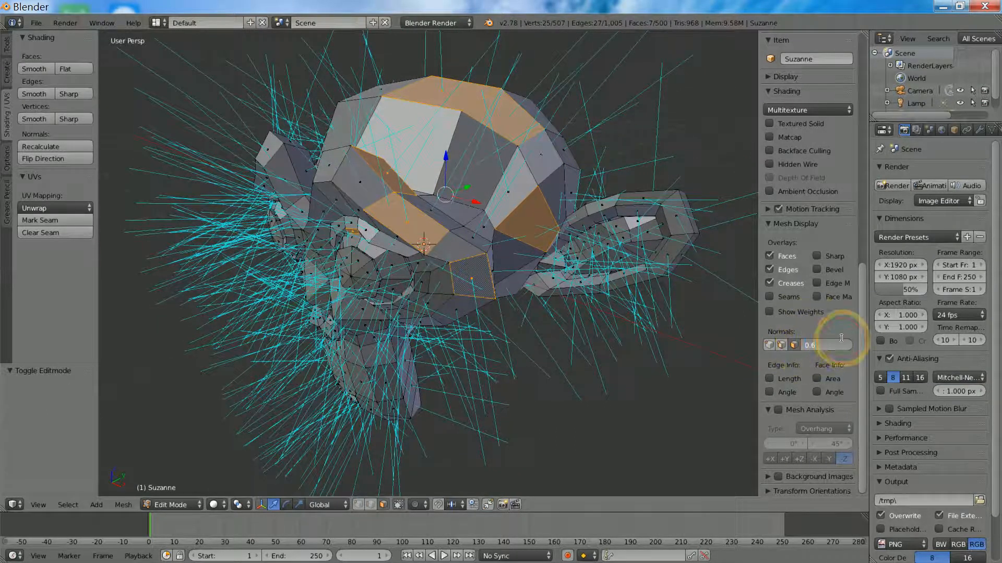
drag(808, 348, 788, 349)
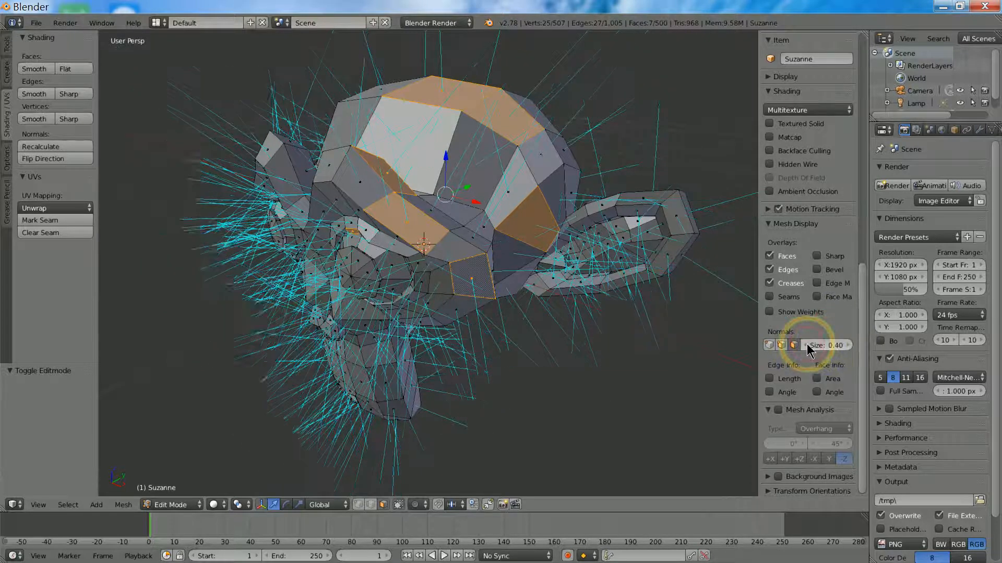
click(807, 345)
middle_drag(553, 352, 610, 260)
scroll(540, 374, up, 1)
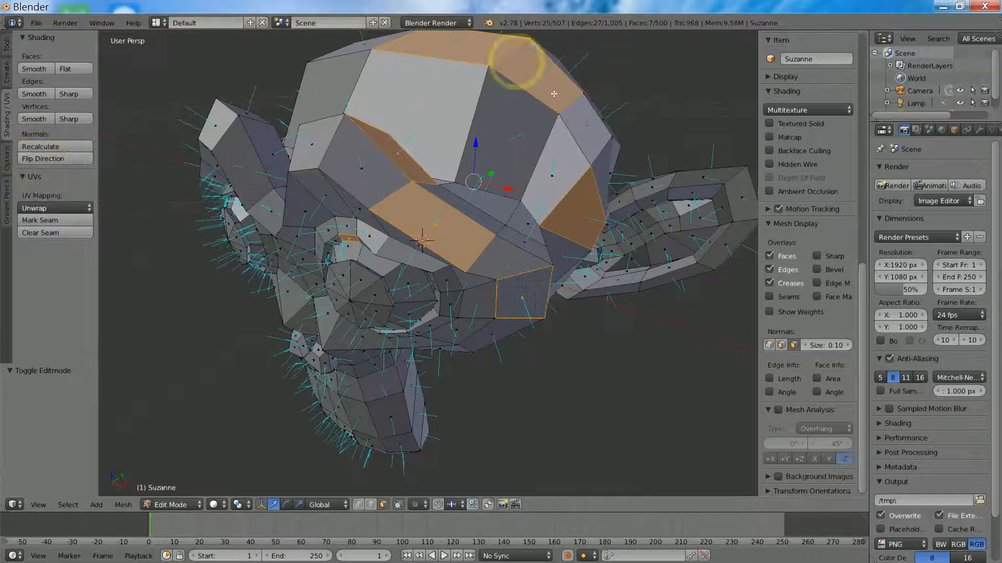
- Flip the normals of the seven selected faces and return to Object Mode
click(64, 159)
middle_drag(477, 270, 495, 258)
key(Tab)
- Render the monkey from the camera view and close the render result
key(KP_0)
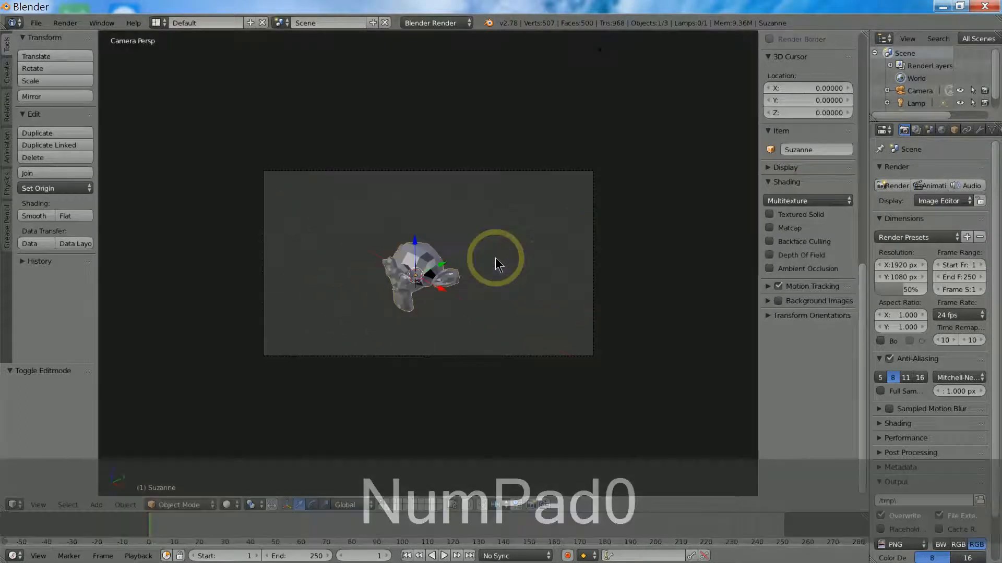
key(F12)
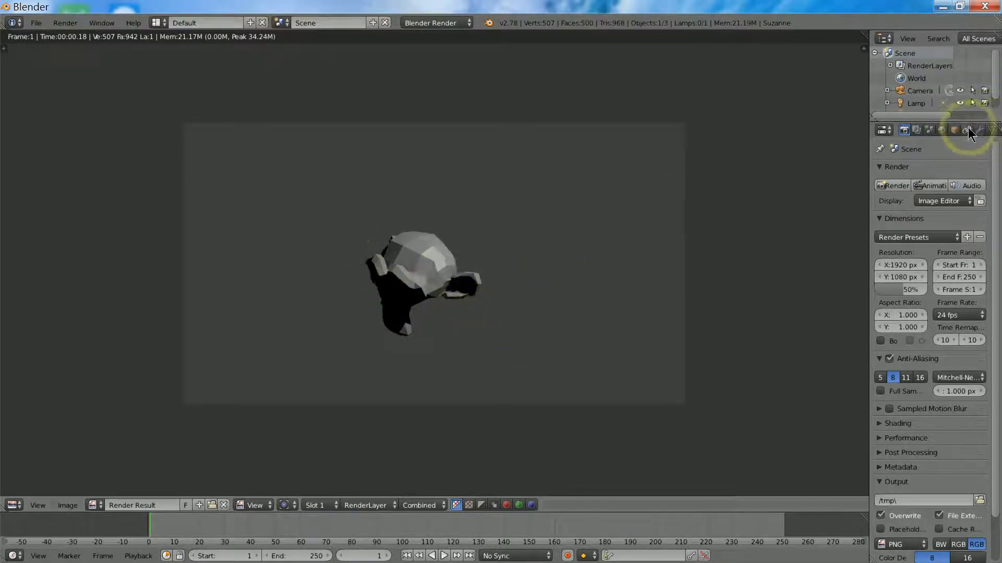
middle_drag(981, 130, 933, 134)
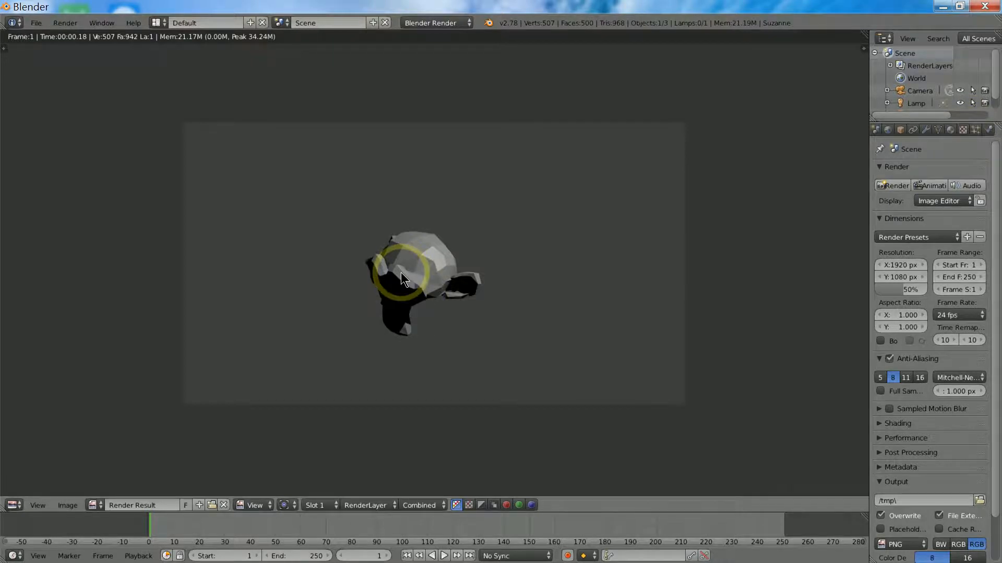
key(F11)
- Return to Edit Mode, inspect the monkey's flipped faces up close, and deselect all faces
scroll(447, 285, up, 4)
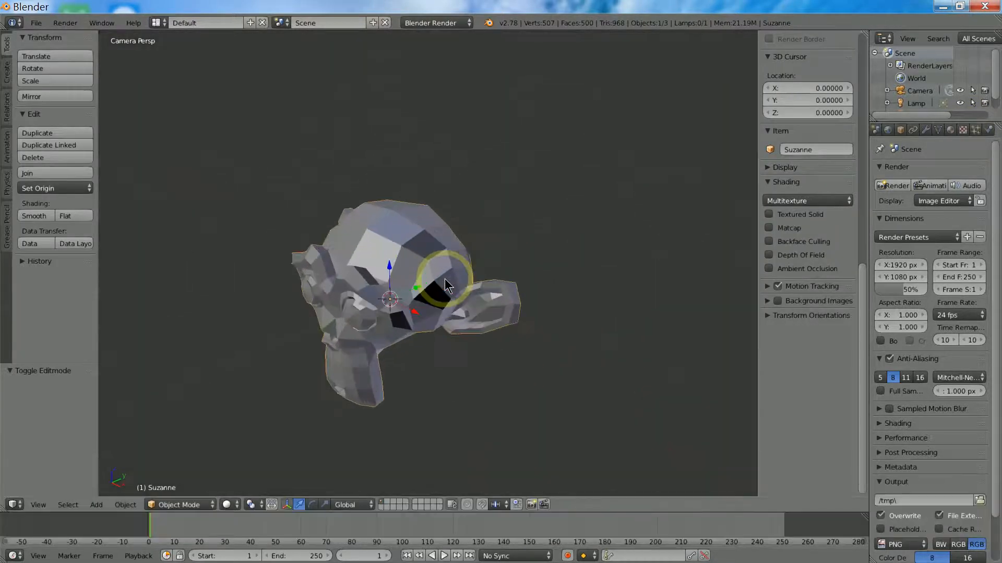
scroll(446, 286, down, 1)
mouse_move(444, 279)
middle_down()
mouse_move(464, 283)
mouse_move(450, 264)
middle_up()
scroll(463, 282, up, 7)
key(Tab)
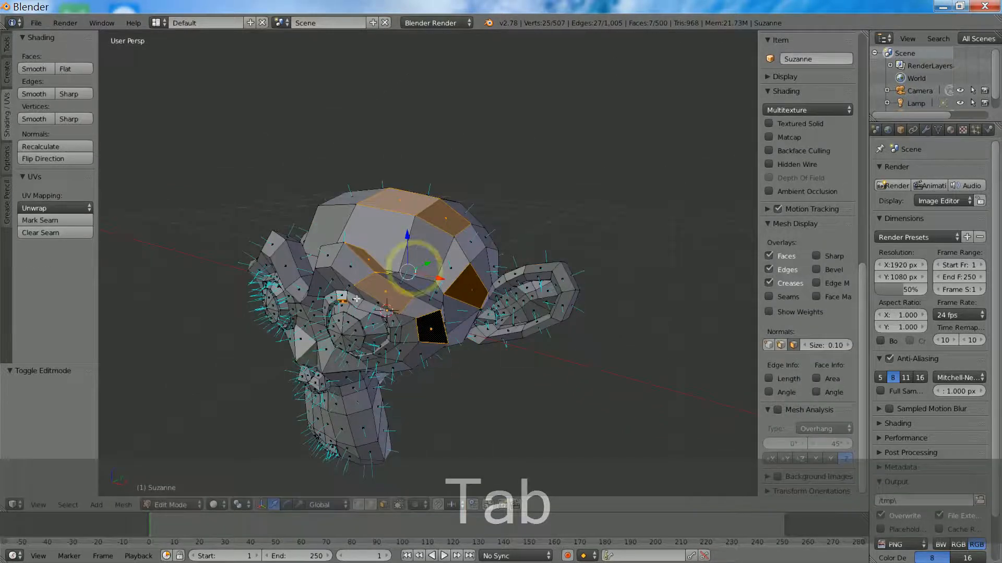
shift+middle_drag(395, 325, 476, 289)
scroll(447, 299, up, 2)
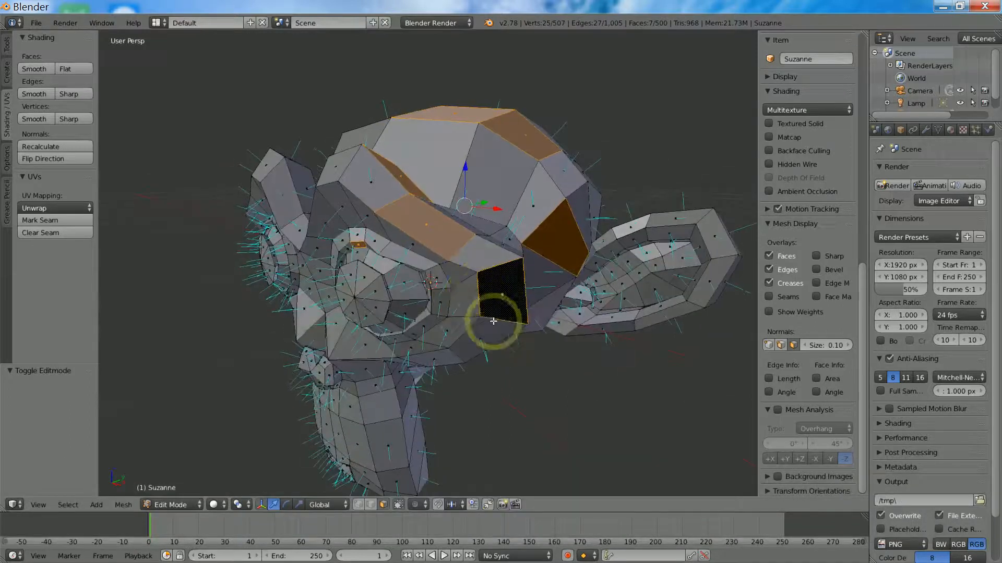
scroll(494, 321, down, 2)
middle_drag(425, 346, 492, 286)
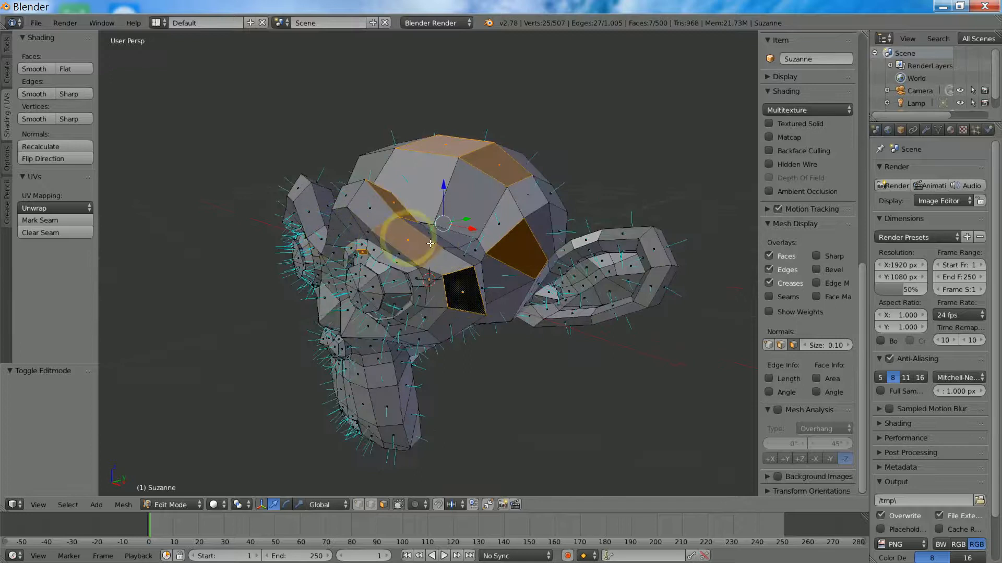
key(a)
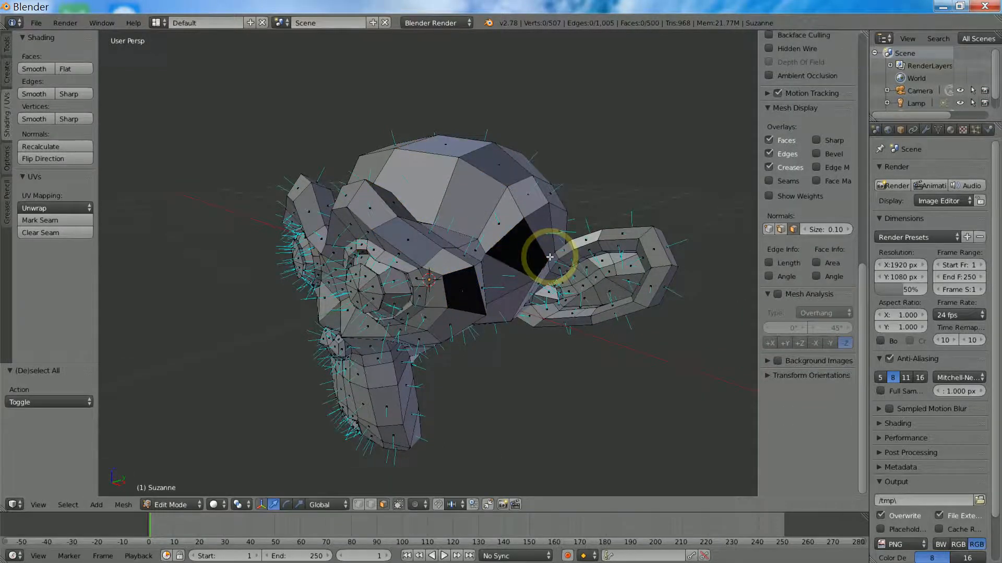
- Select all of the monkey's faces and recalculate their normals
key(a)
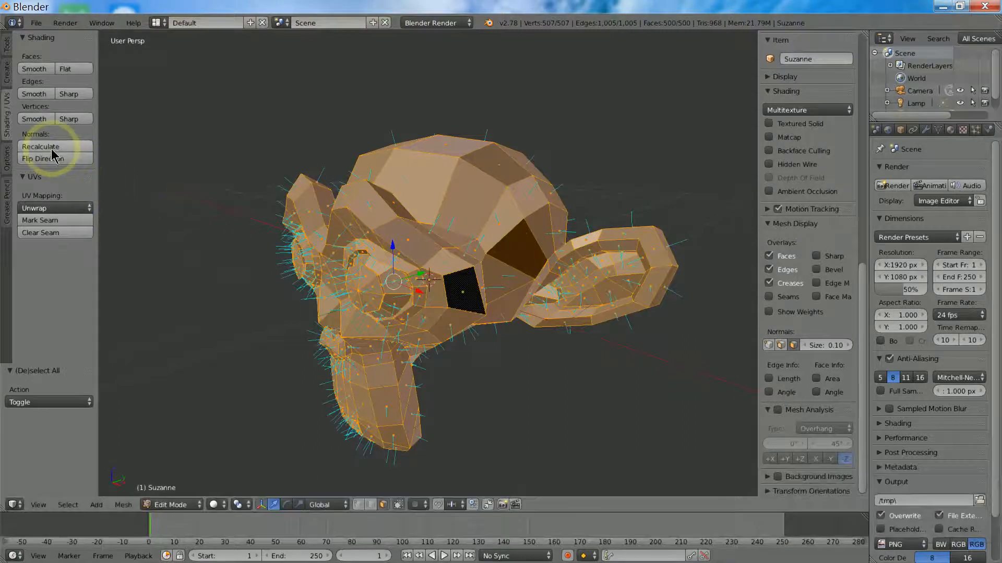
click(51, 148)
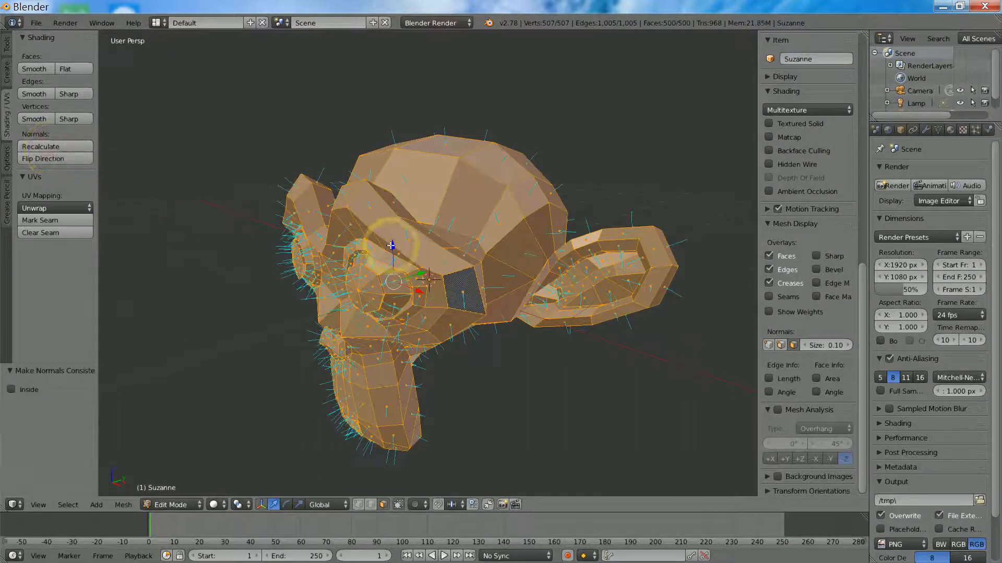
middle_drag(385, 242, 313, 205)
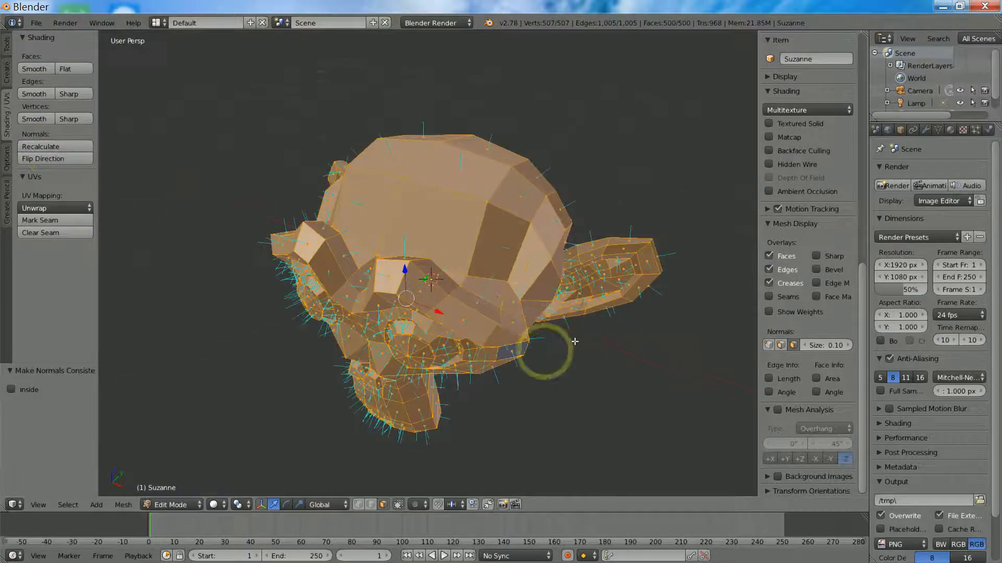
- Show the monkey's material settings and examine the recalculated face normals on its head from several angles
click(950, 130)
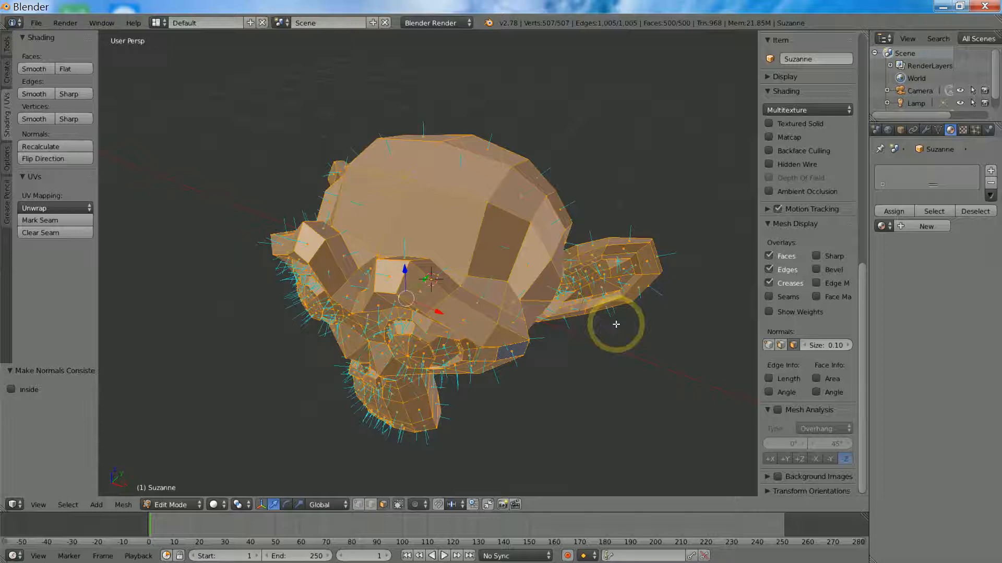
middle_drag(463, 385, 483, 381)
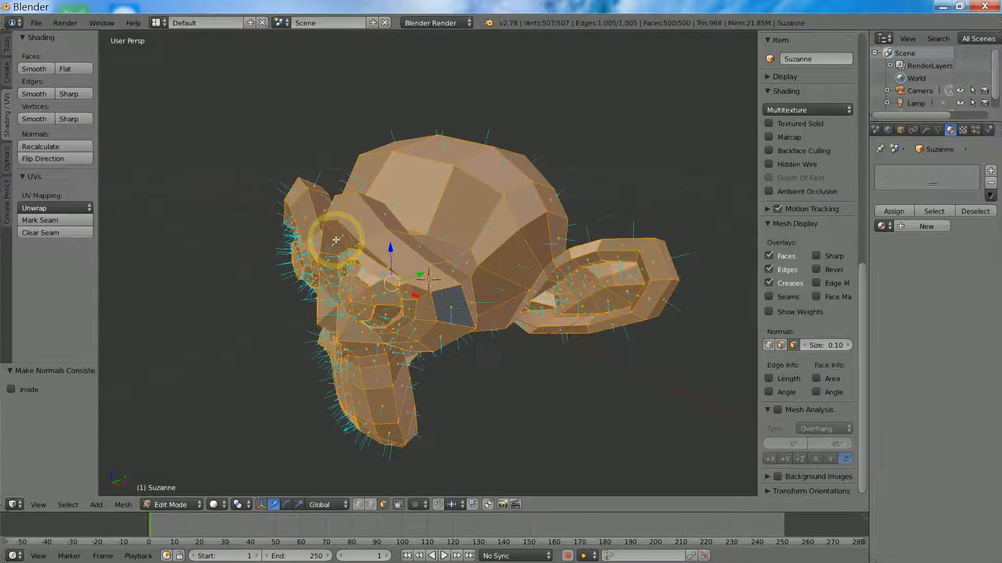
middle_drag(509, 287, 529, 318)
middle_drag(493, 228, 494, 199)
middle_drag(481, 297, 574, 347)
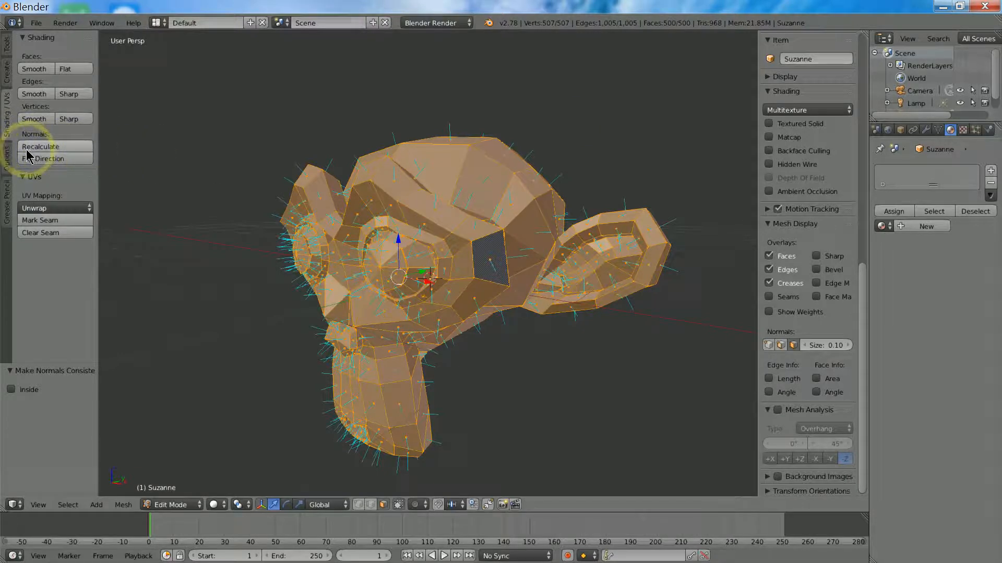
middle_drag(371, 196, 546, 200)
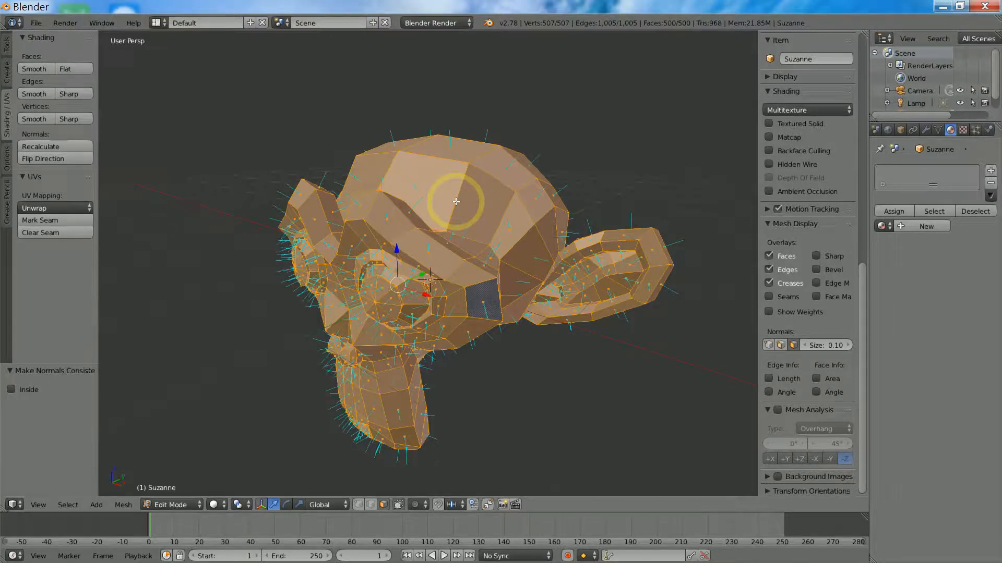
middle_drag(502, 274, 496, 252)
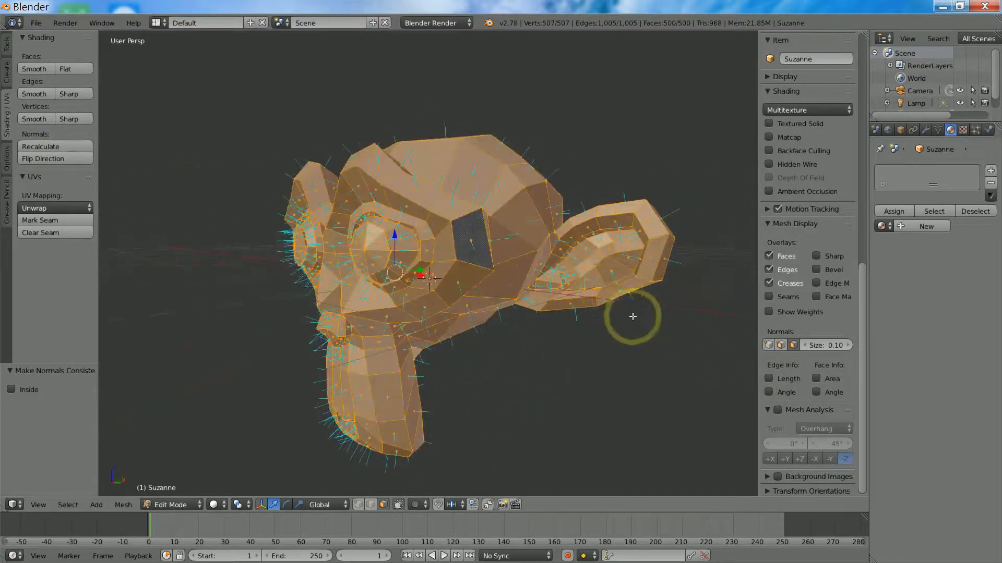